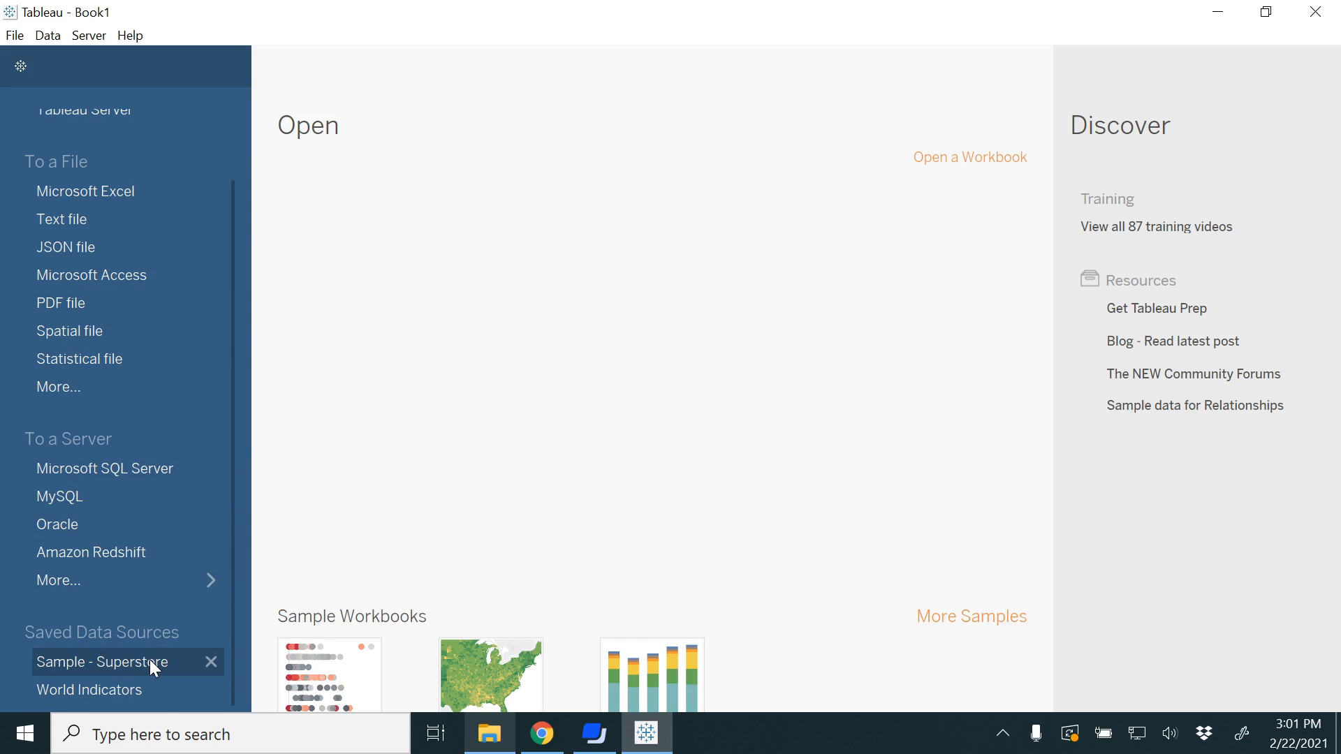
Connect to the saved Sample - Superstore data source and browse the Orders columns on its data source page
click(151, 661)
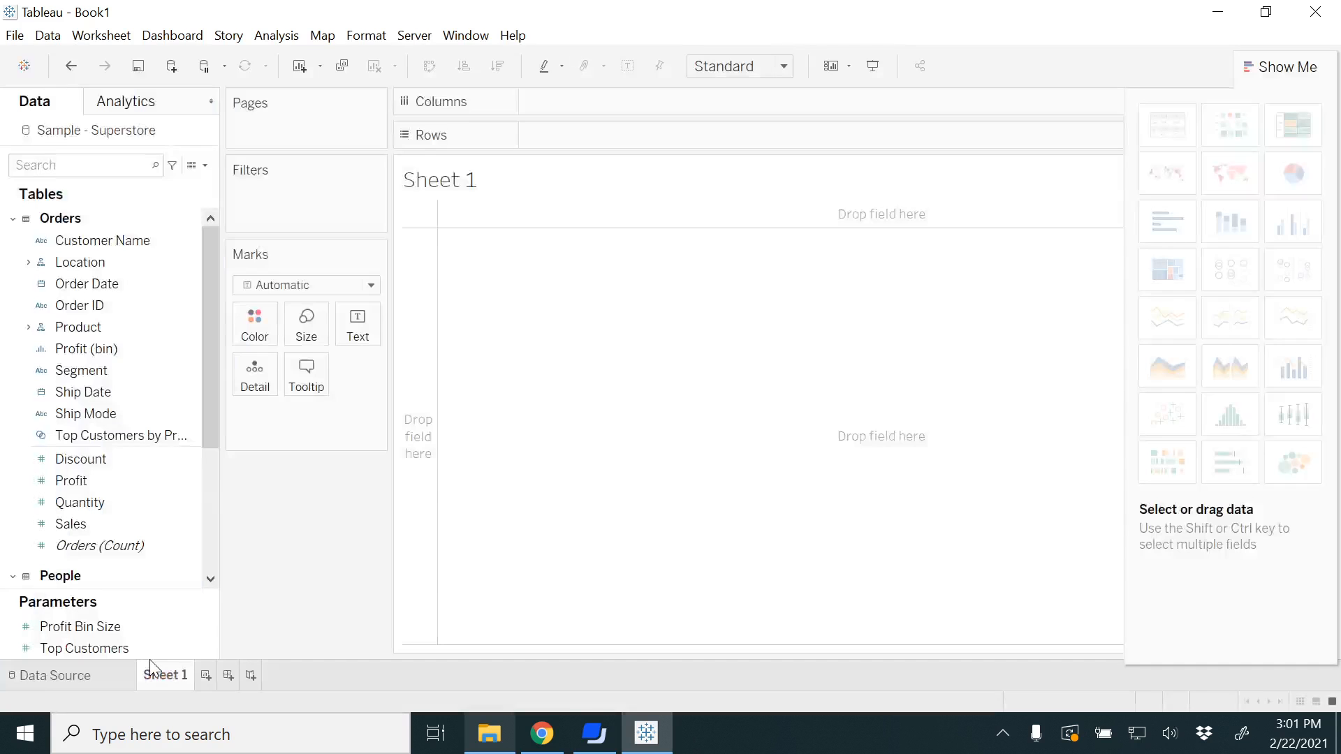
click(48, 677)
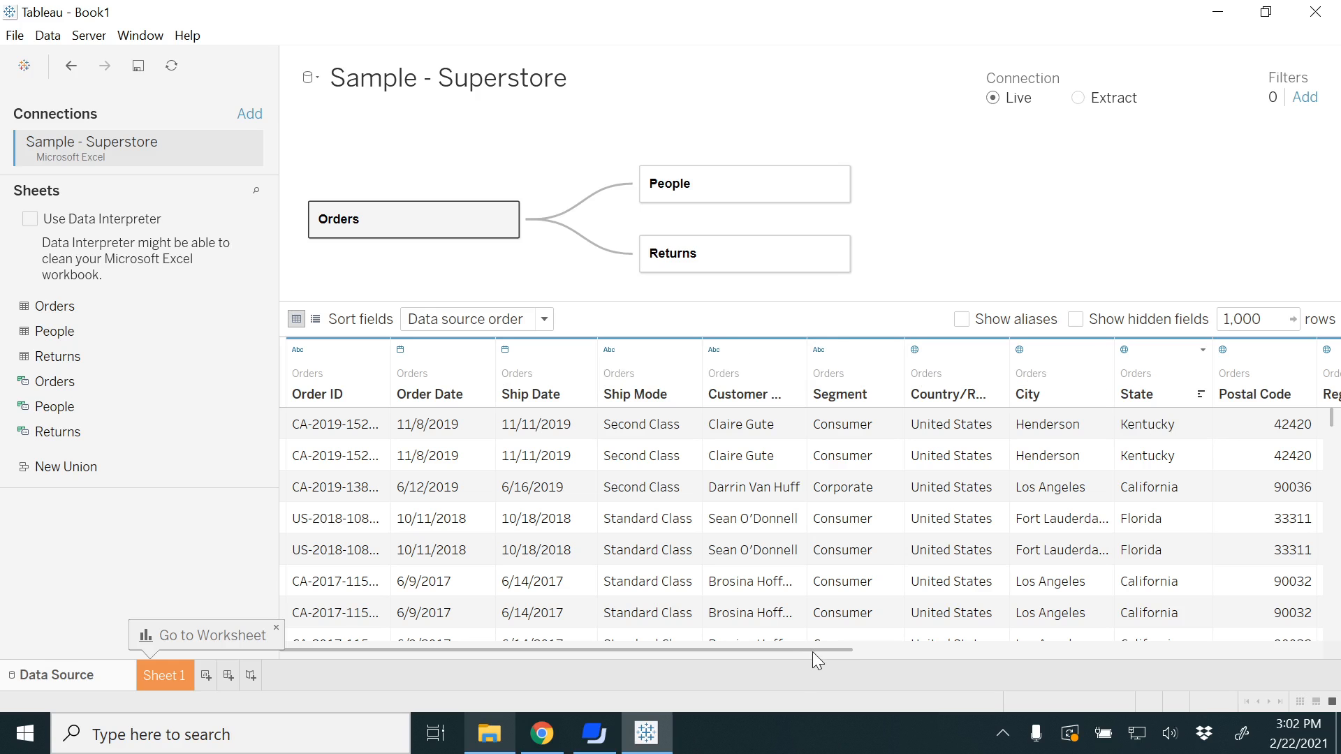
drag(830, 648, 1077, 656)
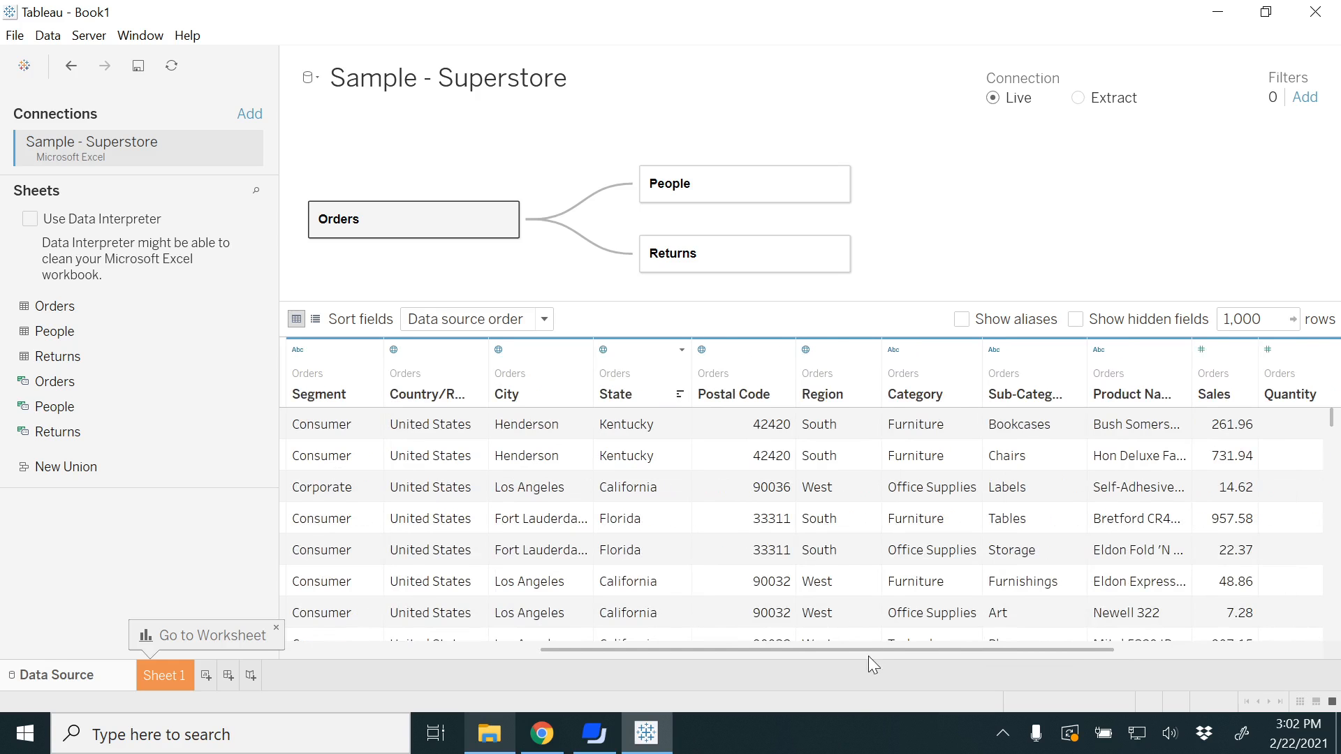
drag(866, 652, 628, 655)
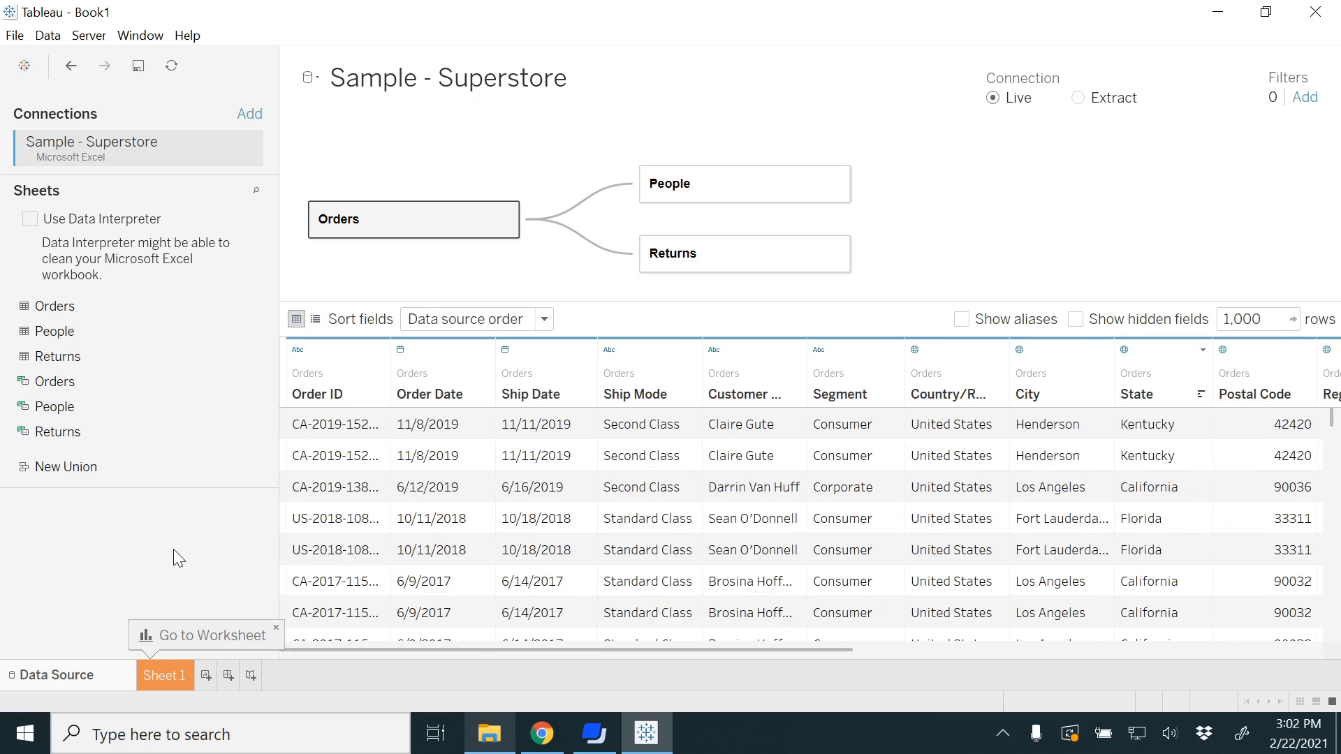
Try the Boolean data type on the Order ID column and restore the column to String
click(299, 351)
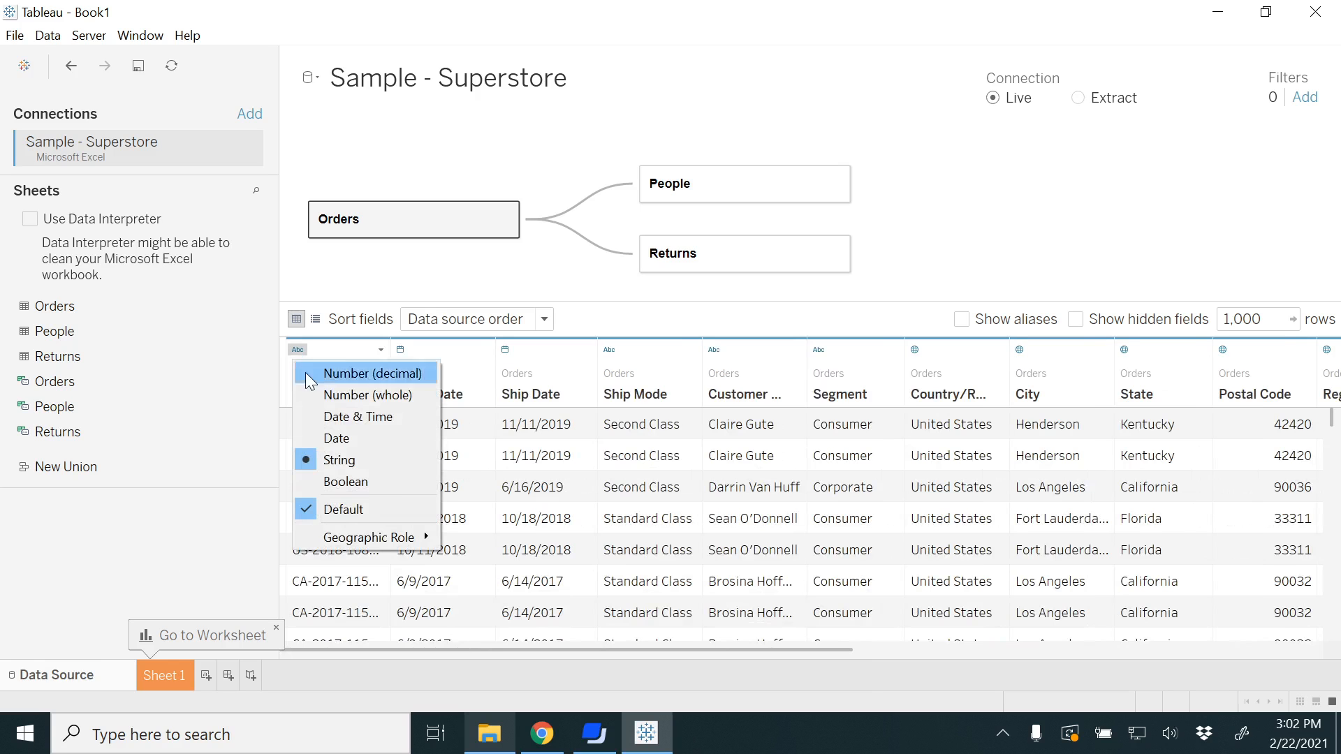
click(208, 526)
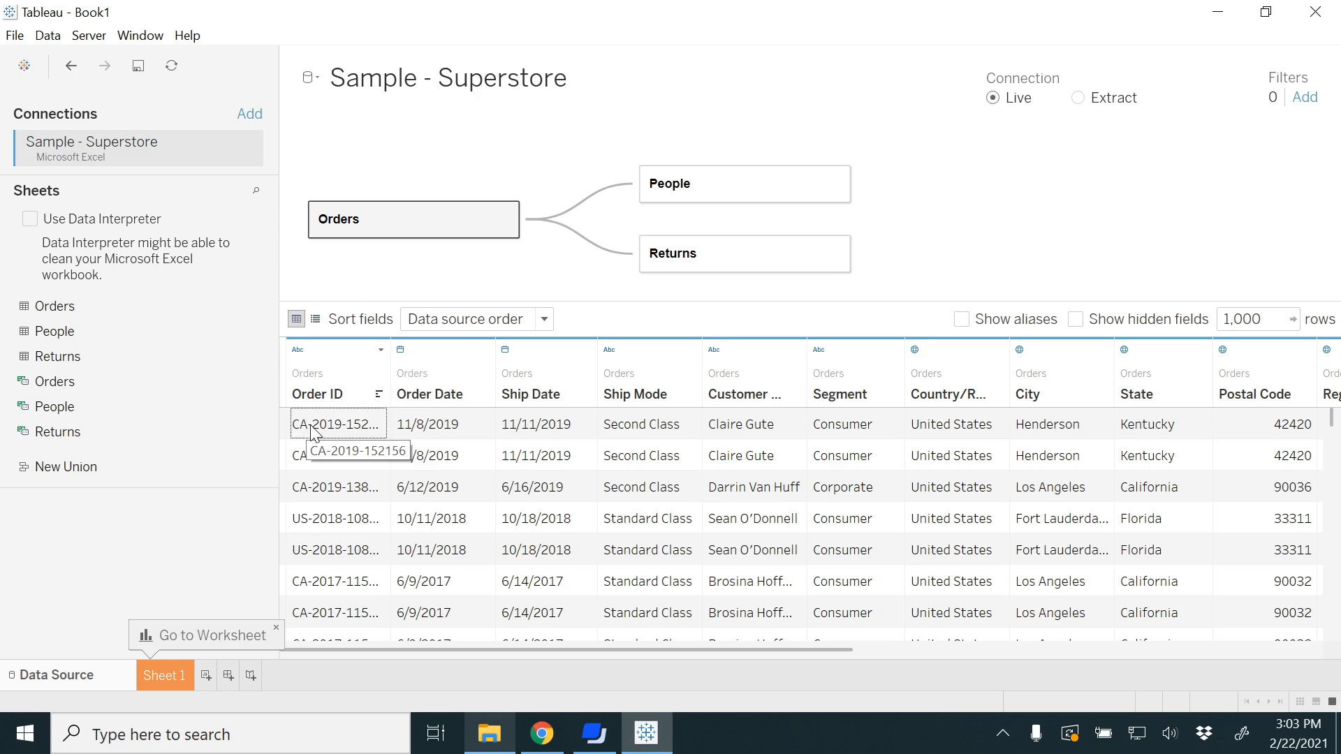
click(303, 351)
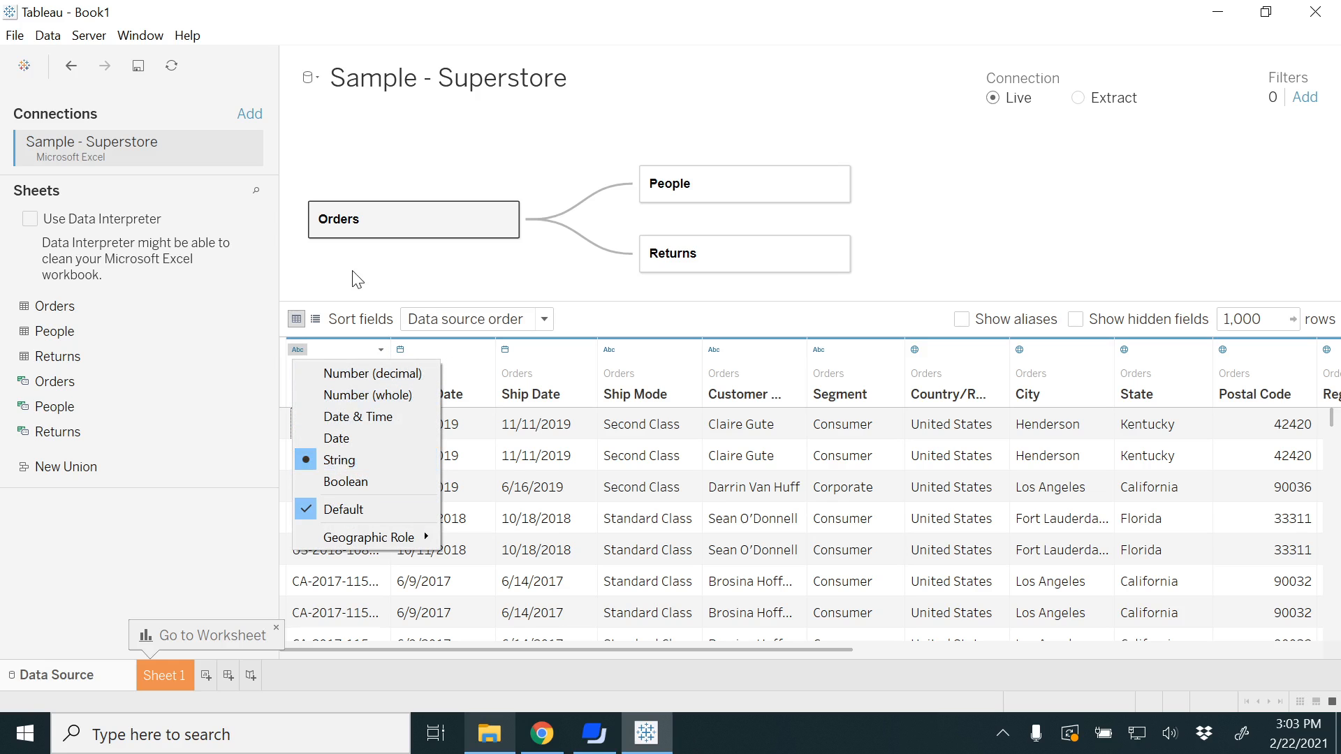
click(359, 481)
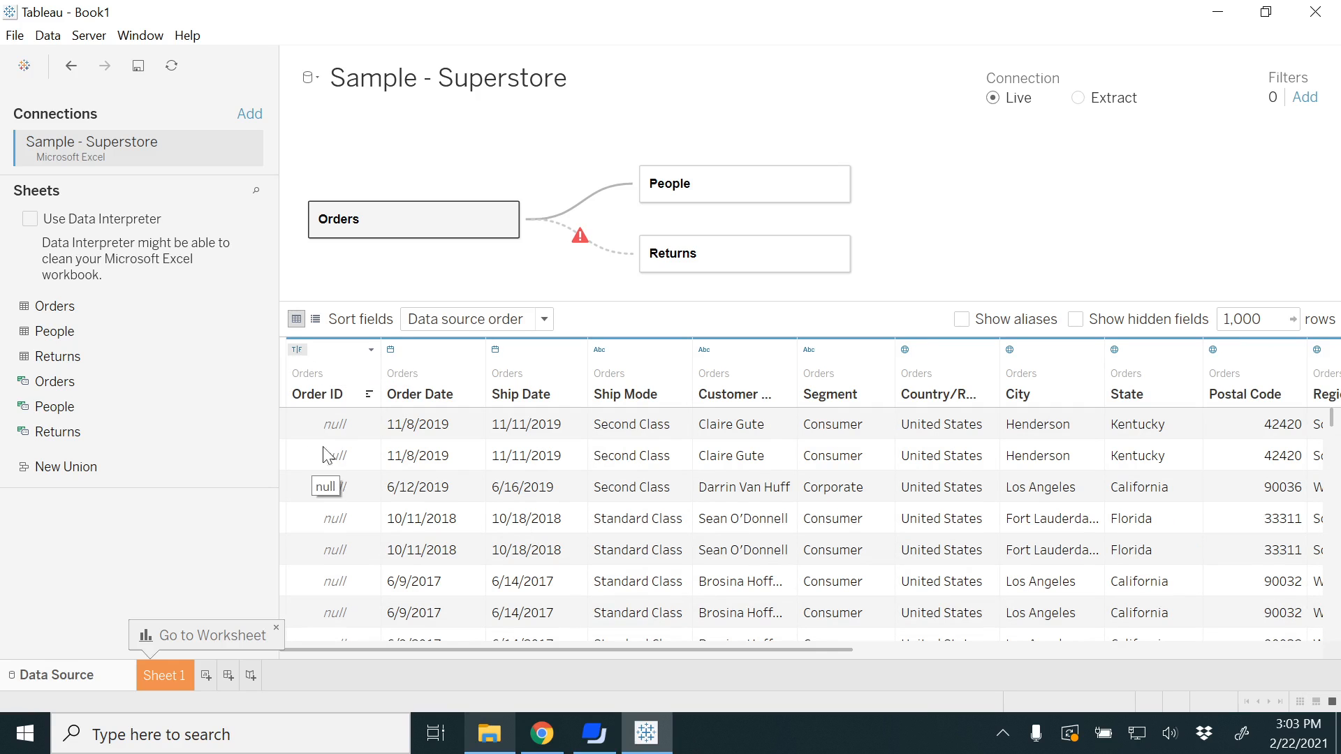
click(297, 350)
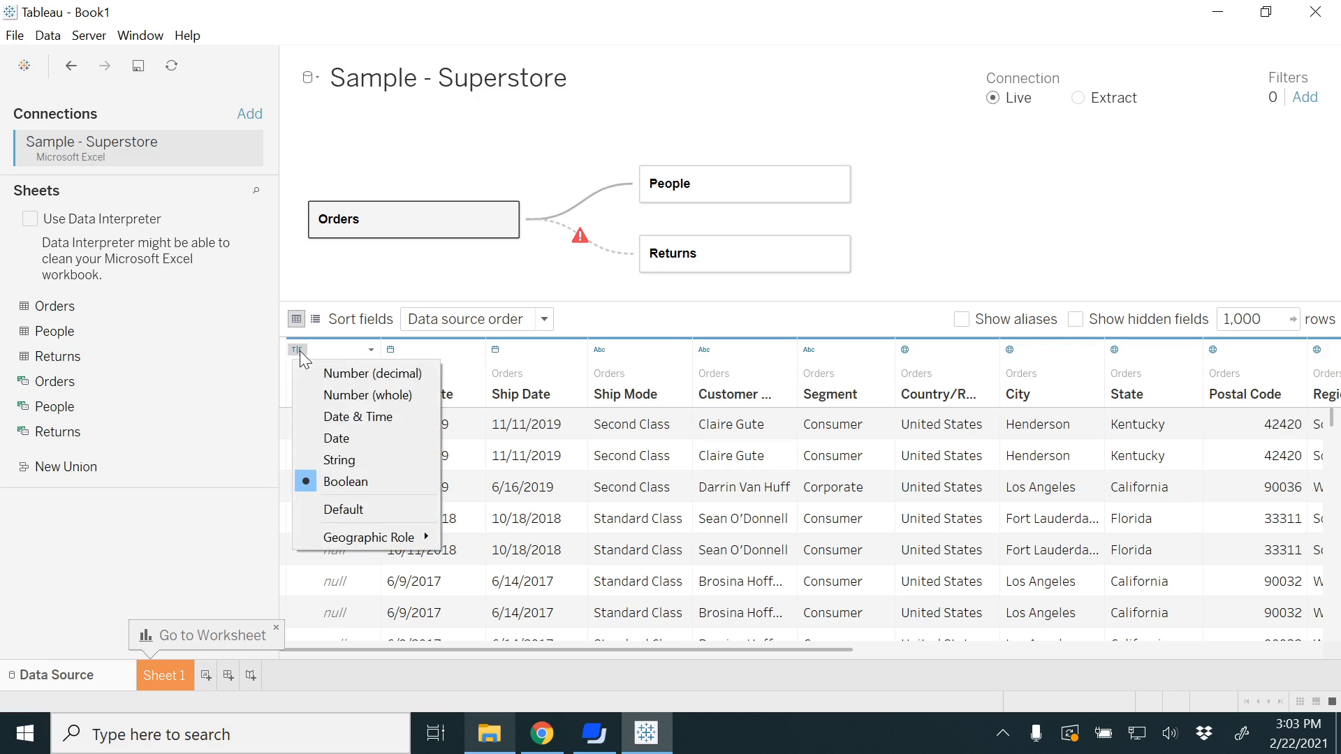
click(325, 454)
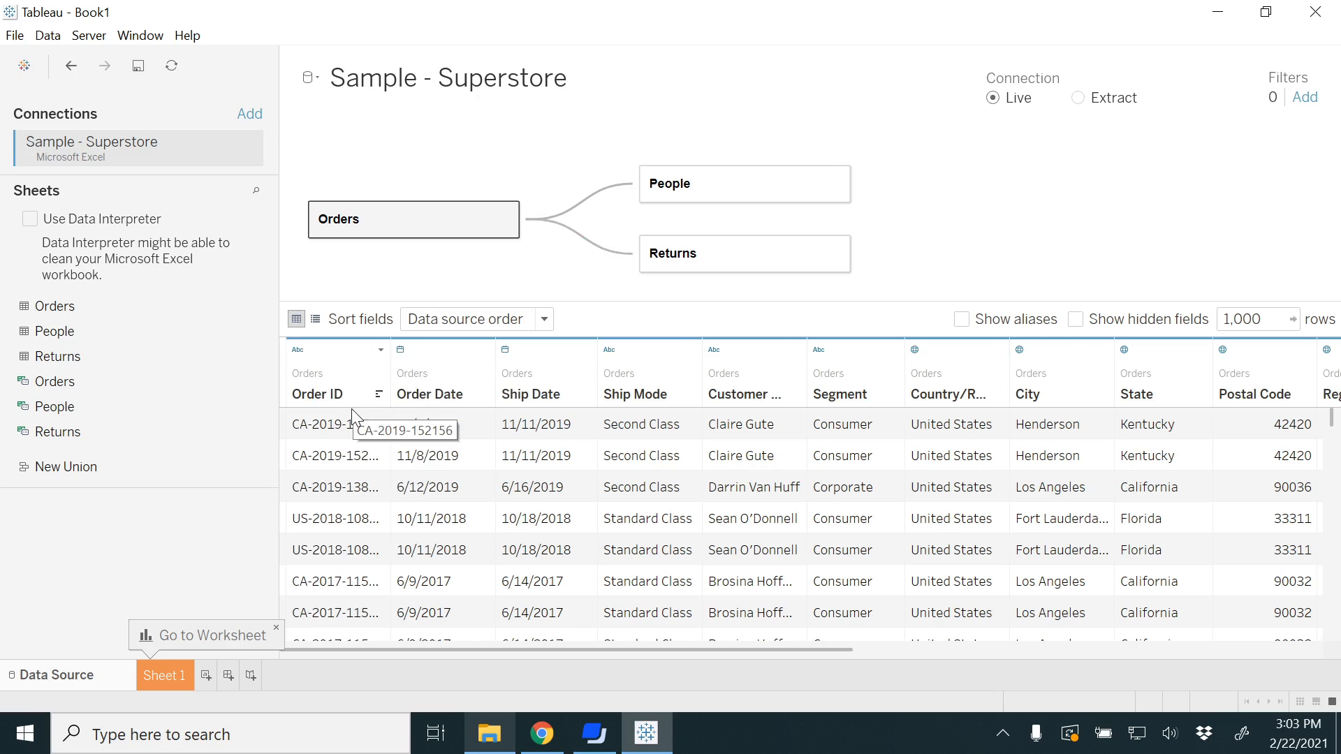
Change the Order Date column's data type to Date & Time and widen the column to fit the full timestamps
click(402, 350)
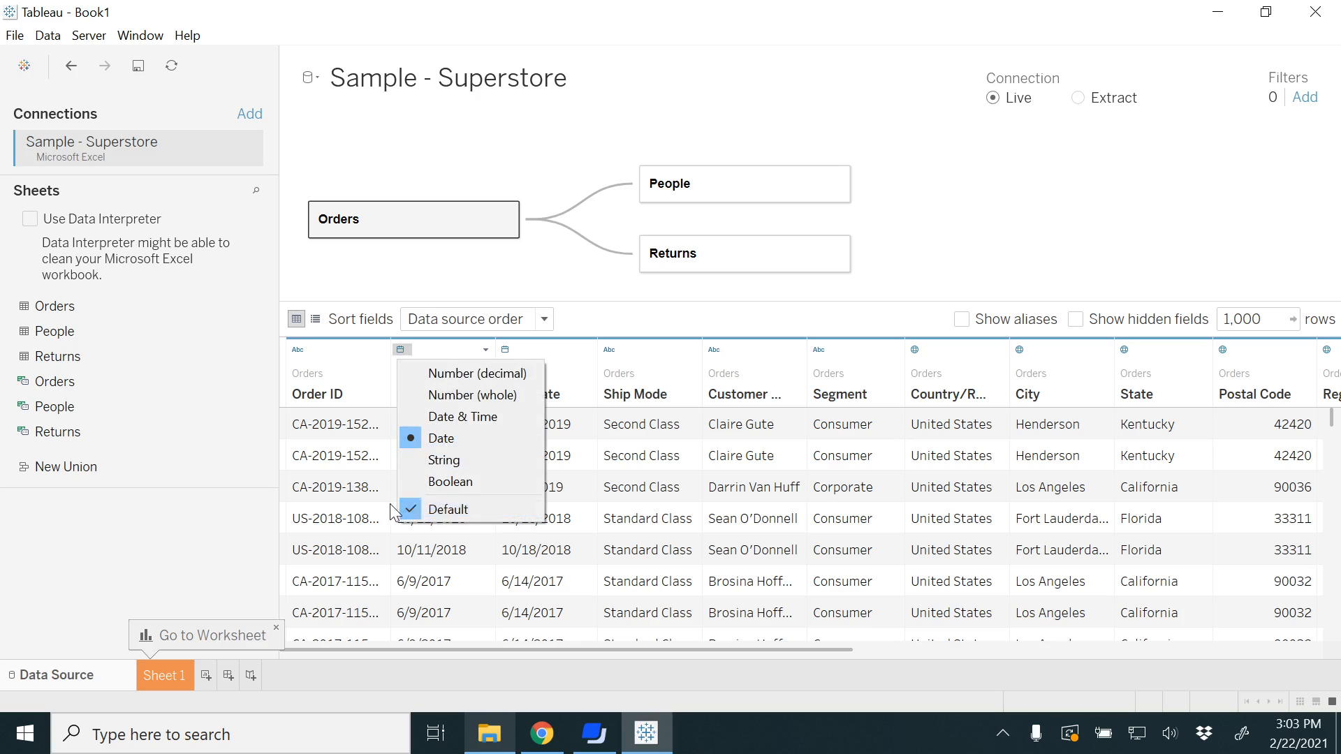
click(448, 416)
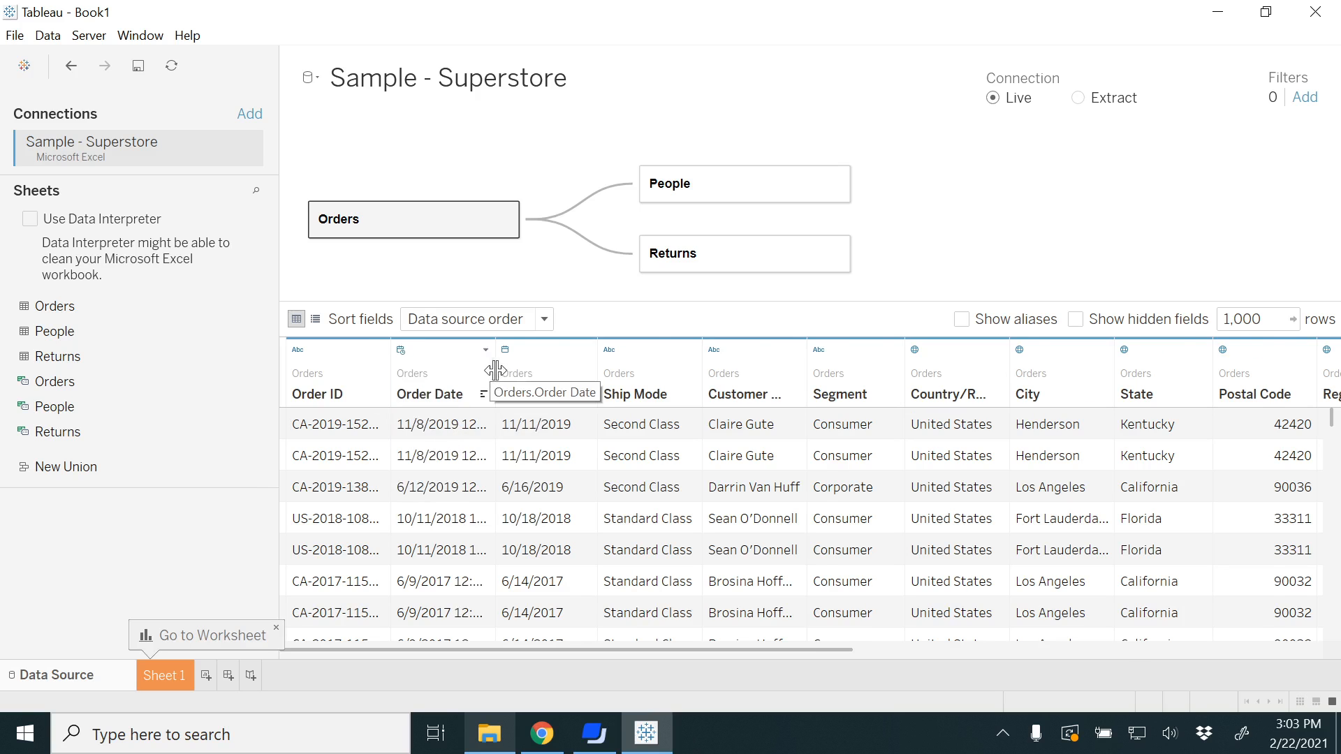
drag(498, 370, 557, 370)
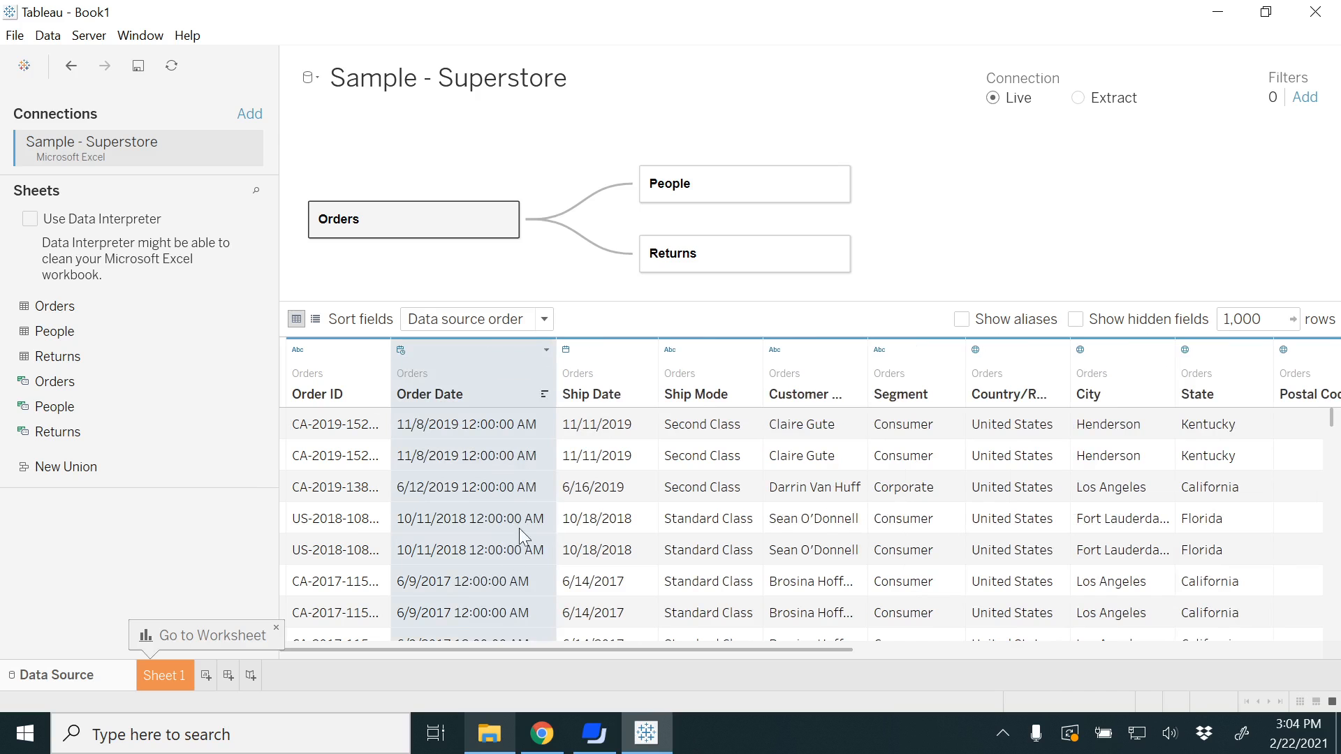
Set the Order Date column's data type back to Date
click(401, 350)
click(418, 438)
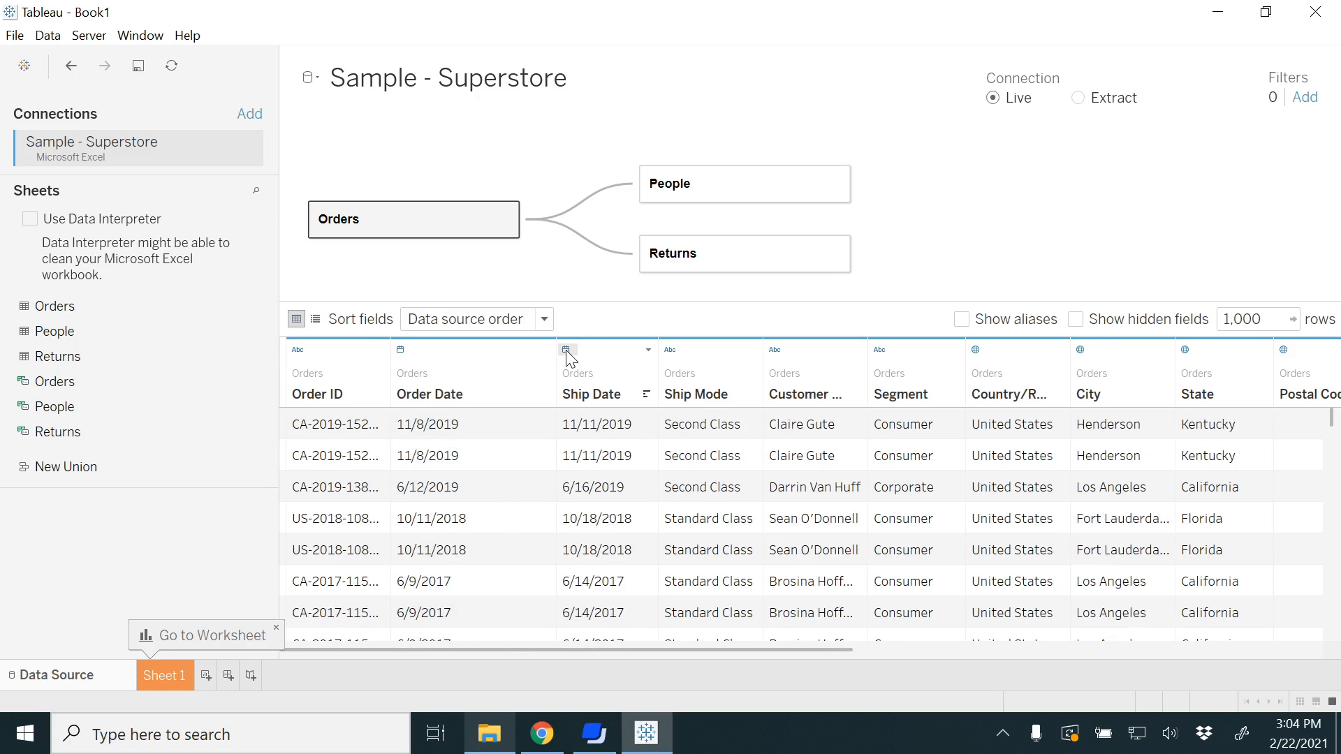
Review the data type options of the Ship Mode and City columns in the Orders table
click(667, 351)
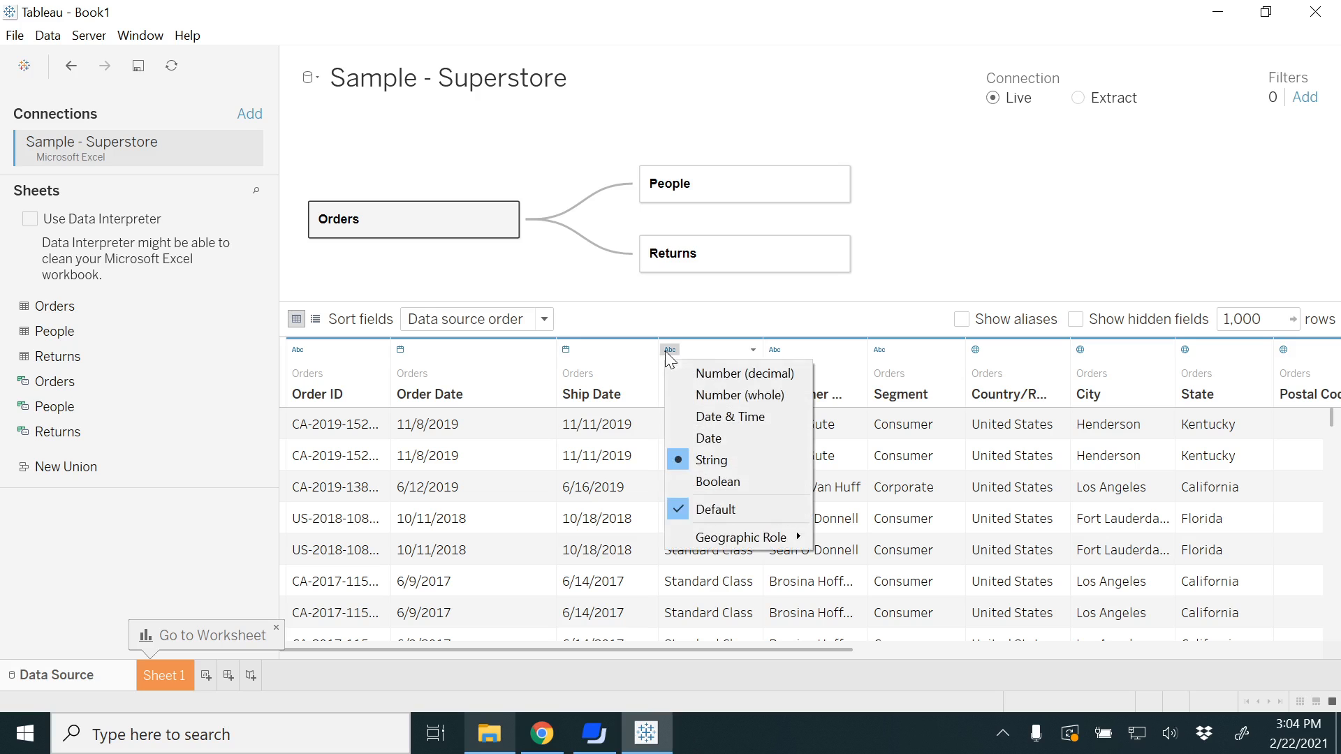
click(790, 318)
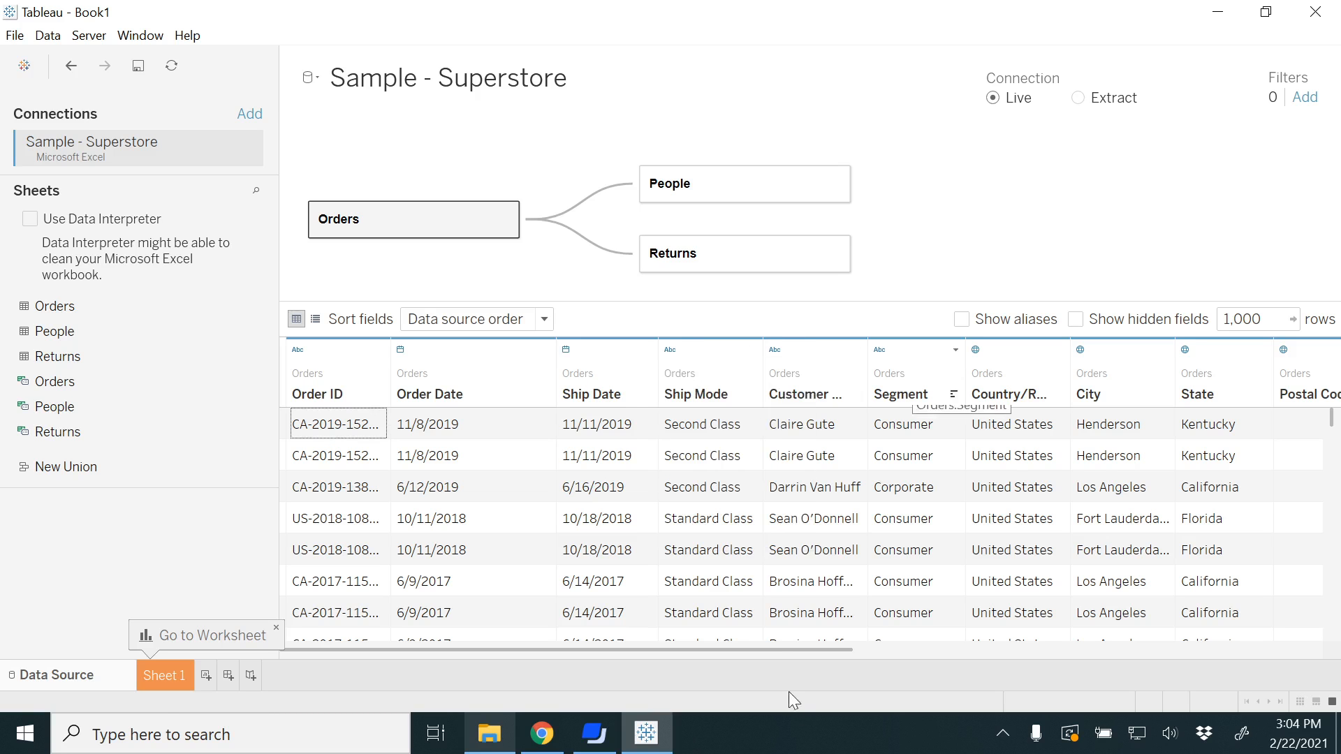
drag(777, 648, 900, 652)
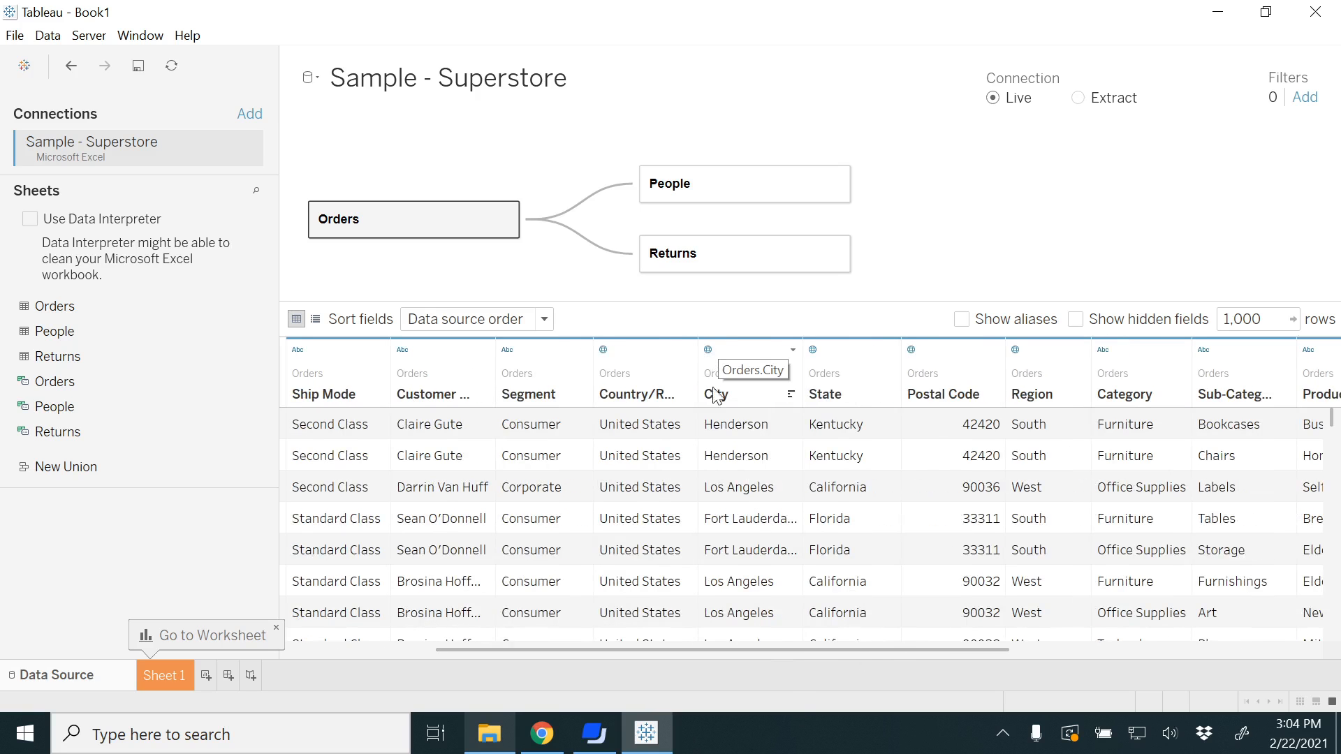
click(708, 351)
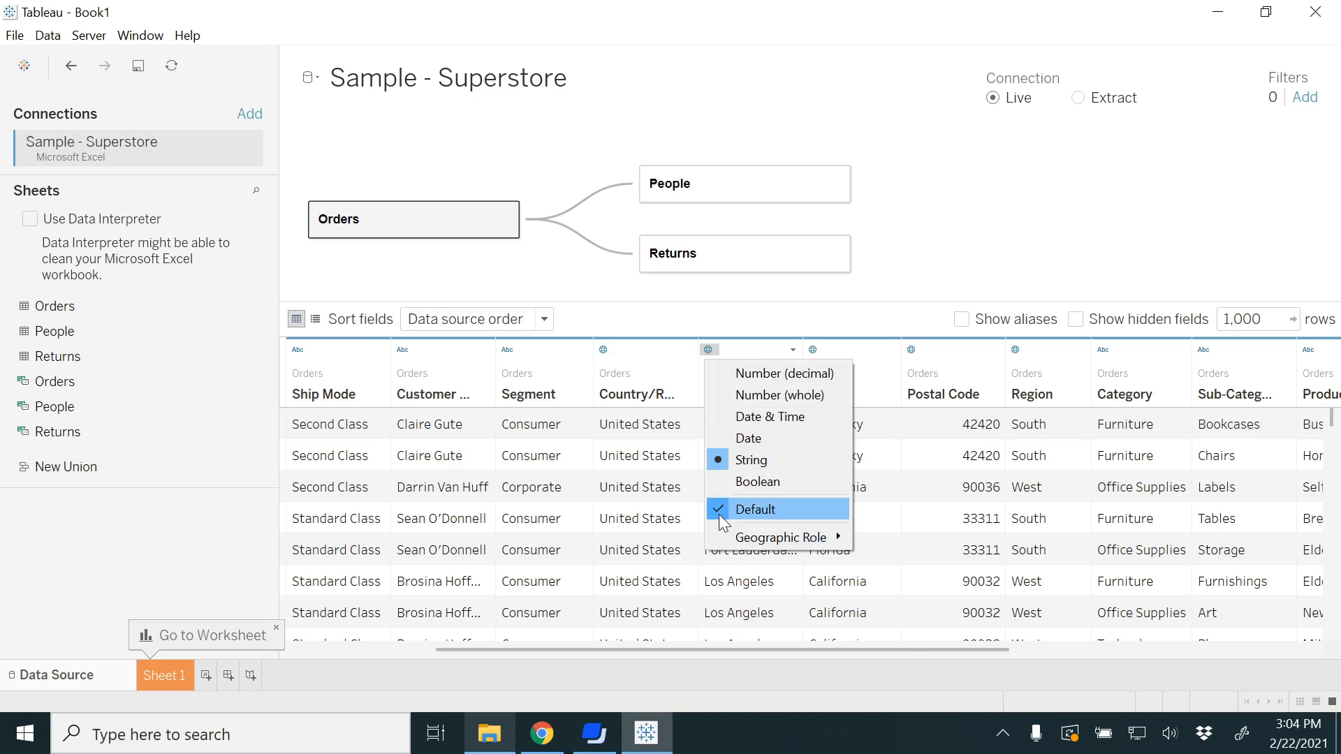
mouse_move(761, 544)
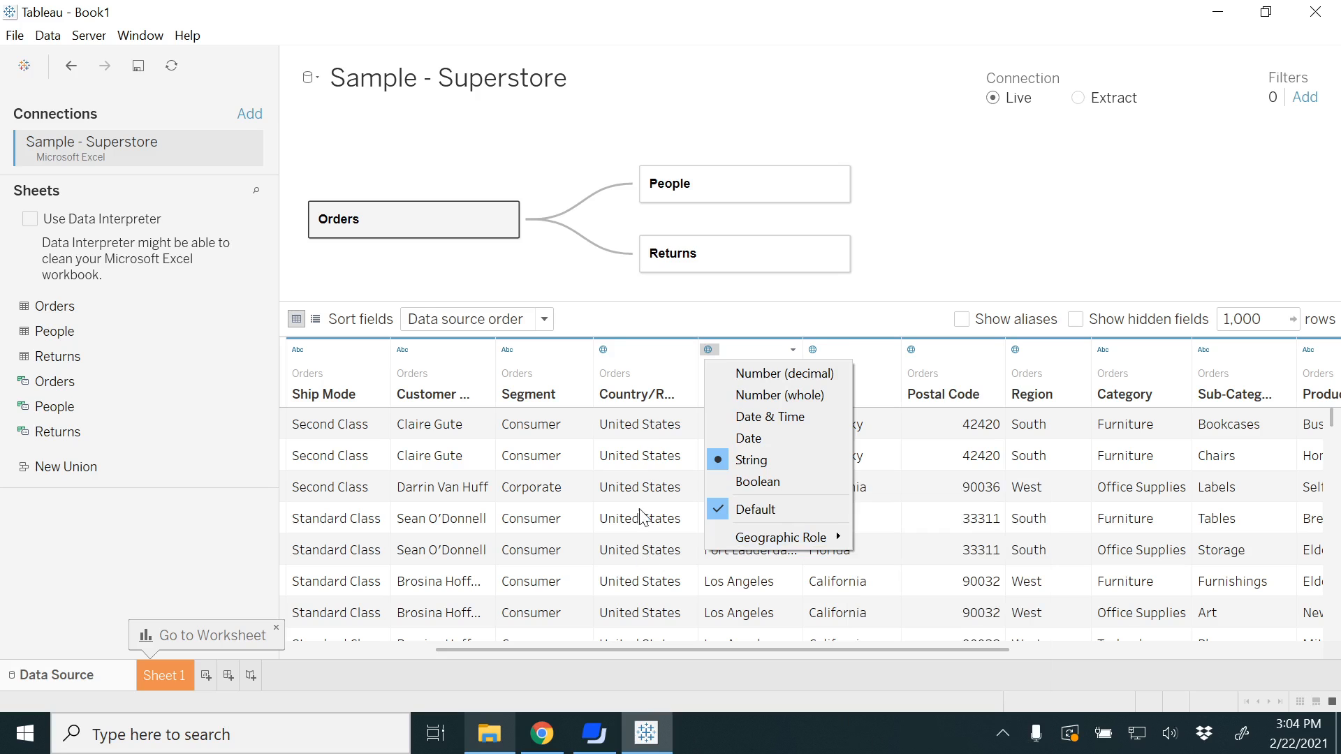
click(864, 299)
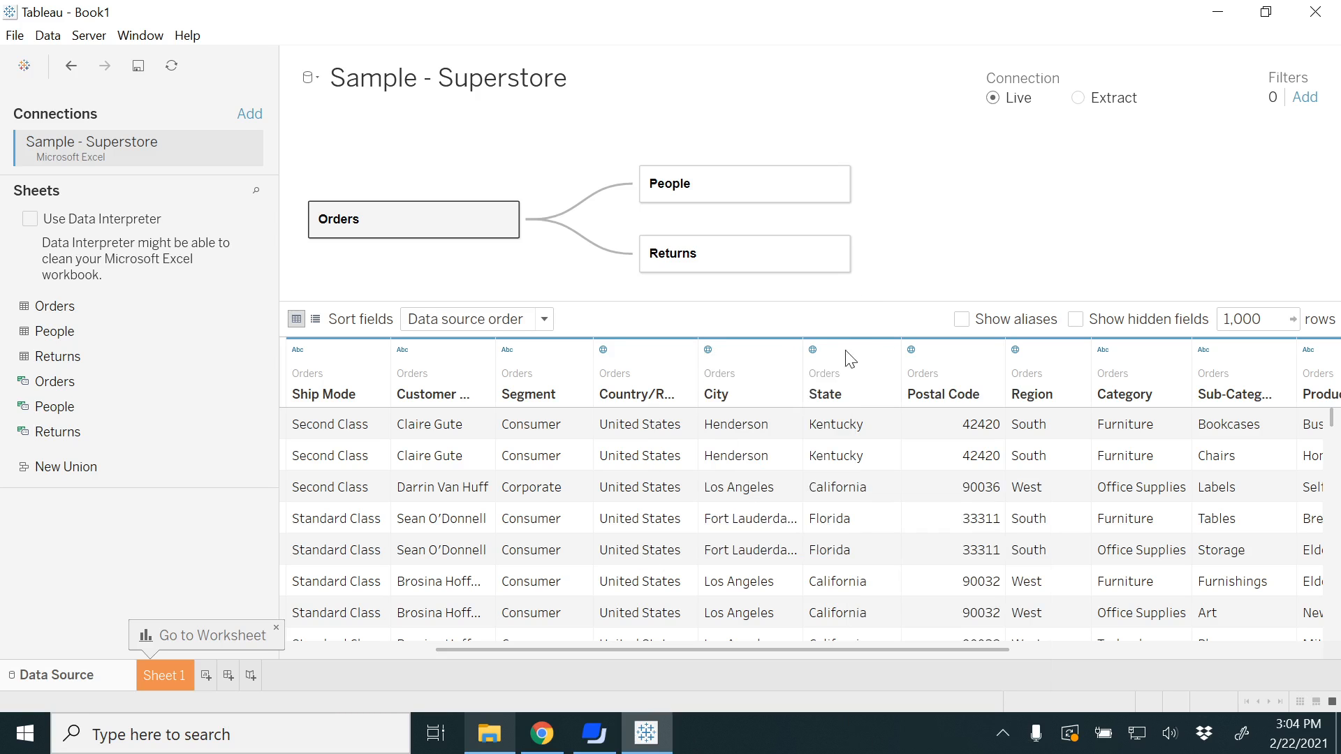
Examine the geographic roles assigned to the State and Postal Code columns
click(814, 350)
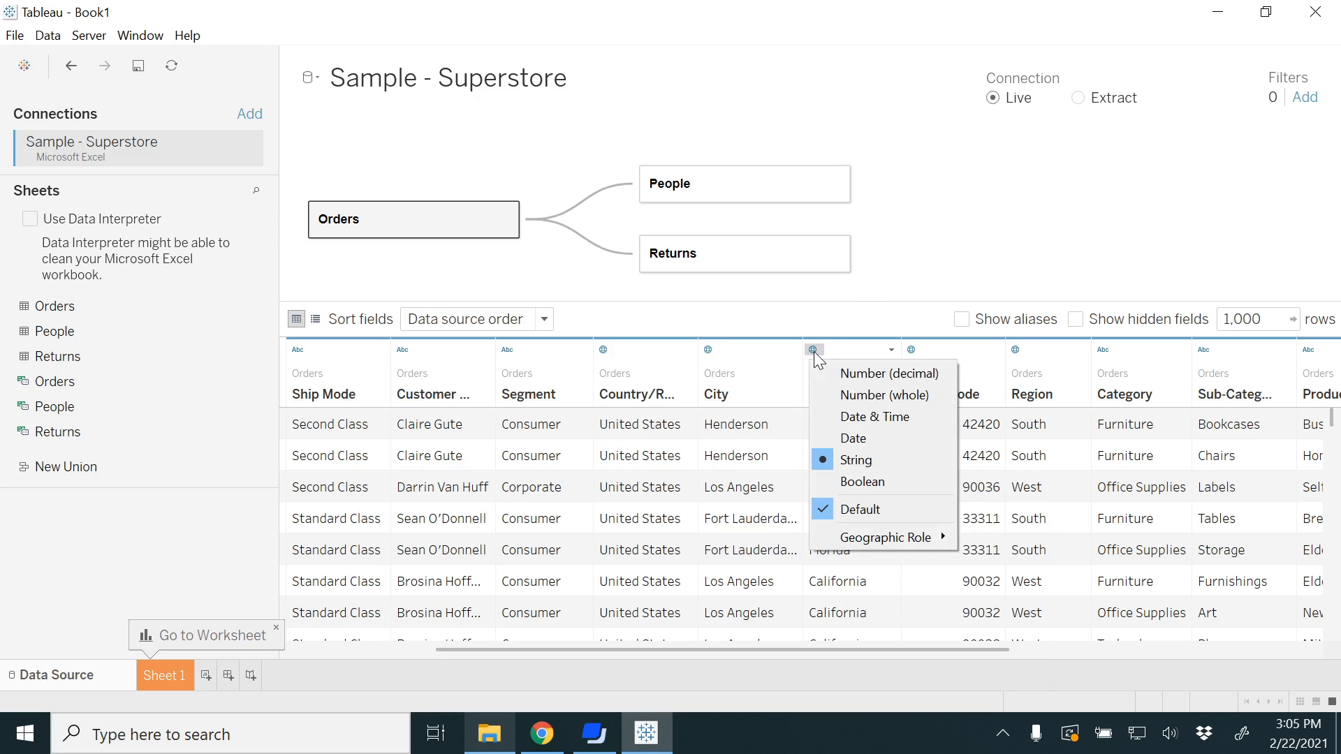
mouse_move(840, 535)
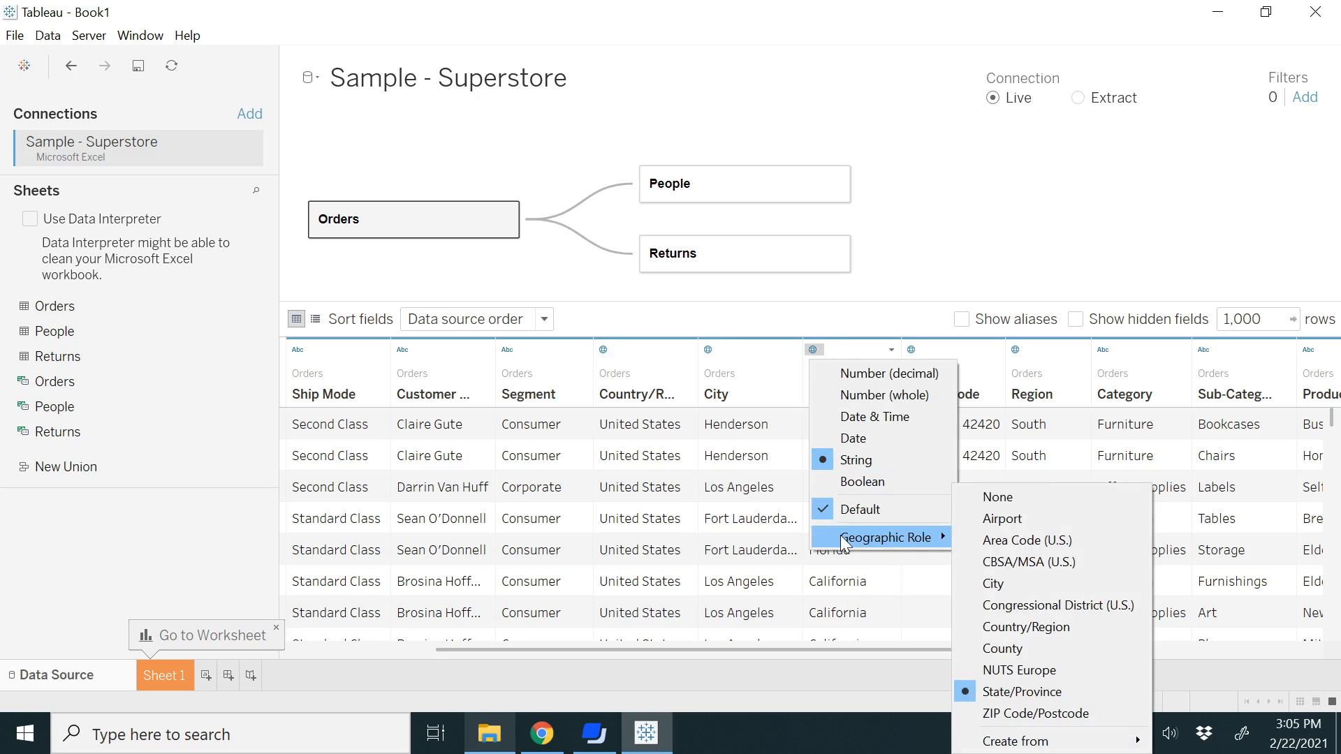
click(918, 262)
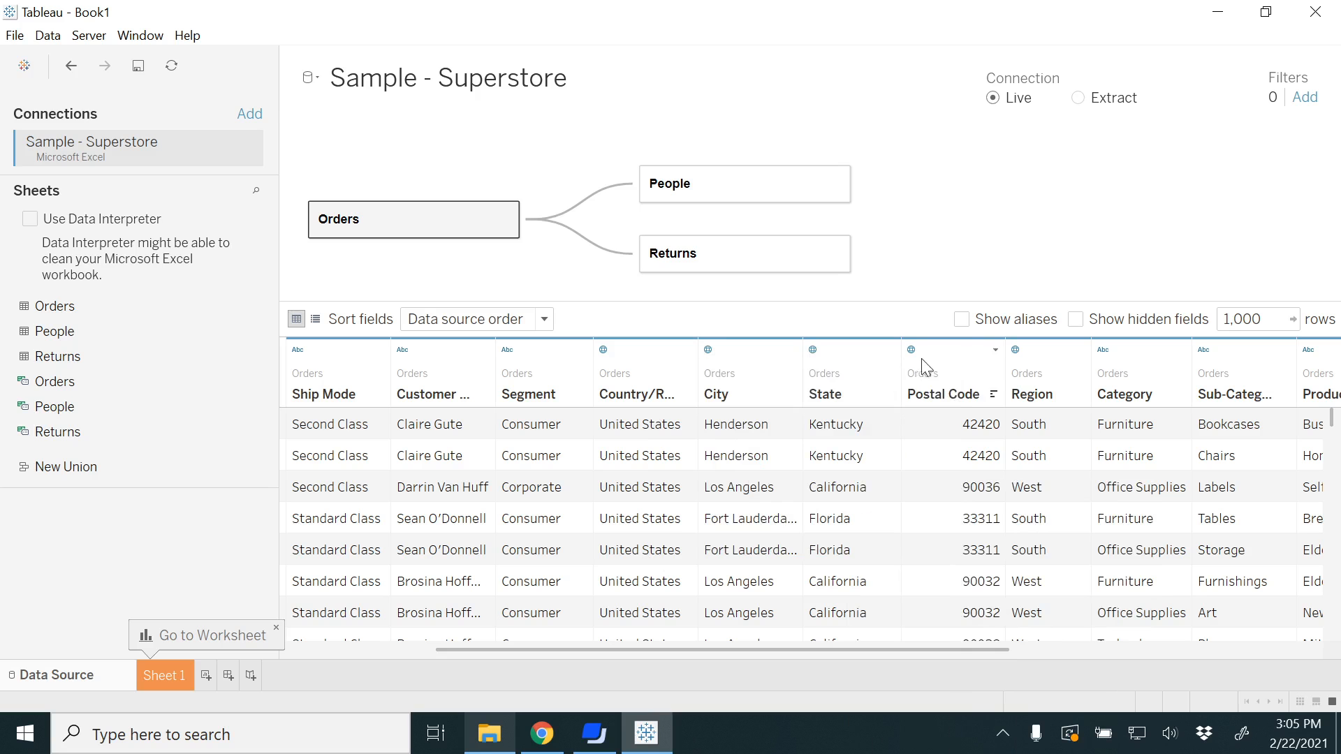
click(911, 350)
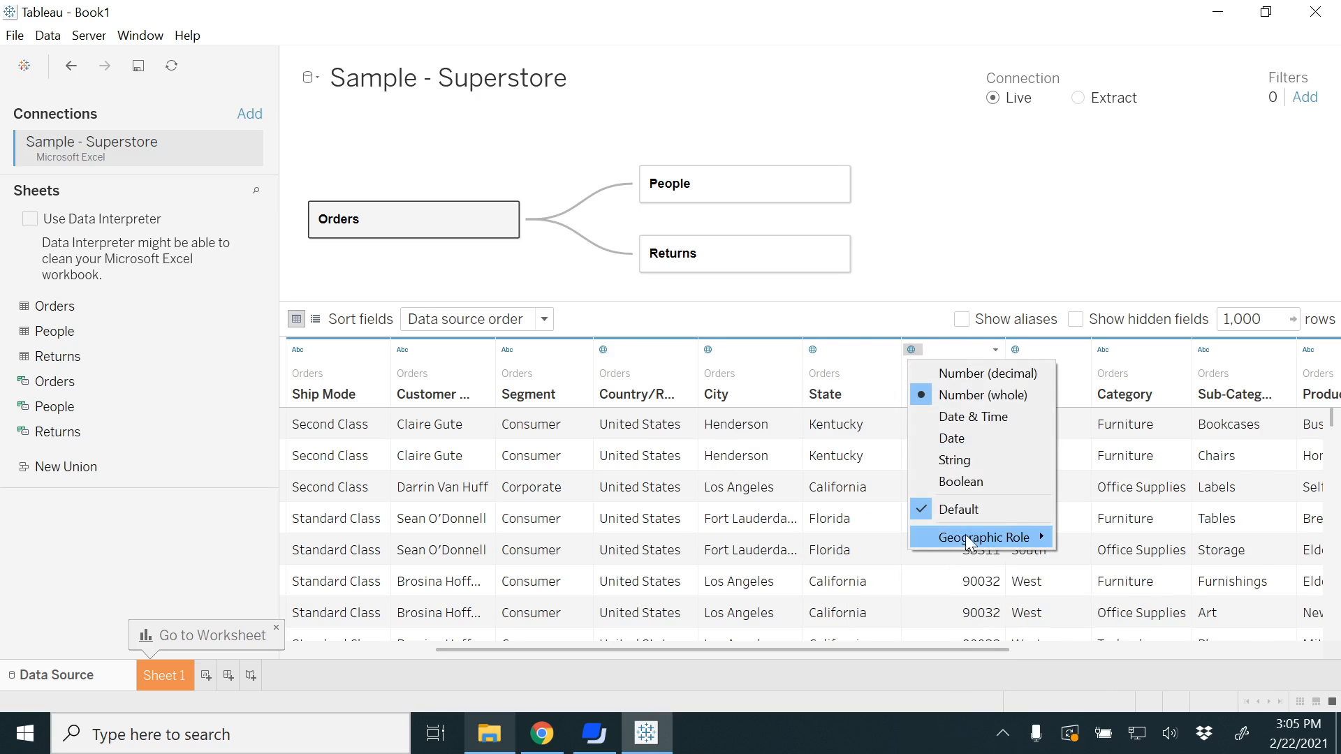
mouse_move(963, 546)
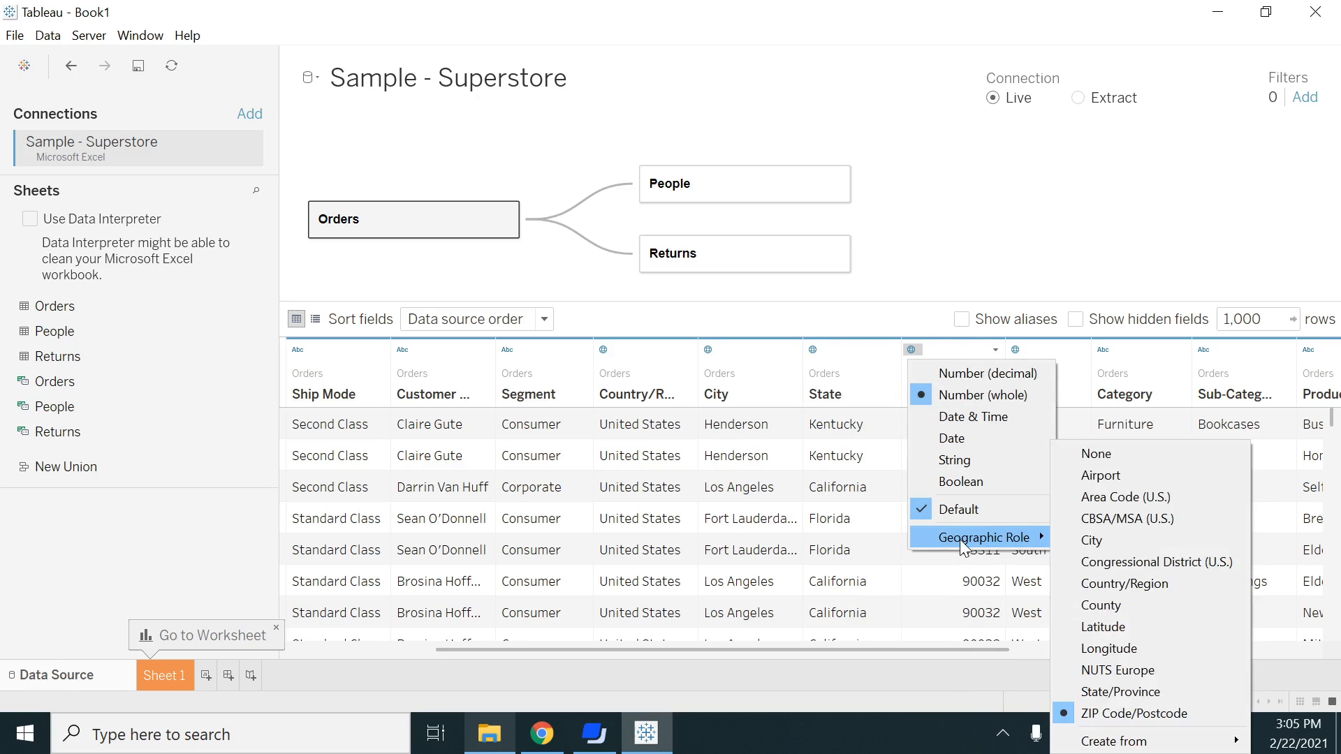
click(897, 278)
click(911, 350)
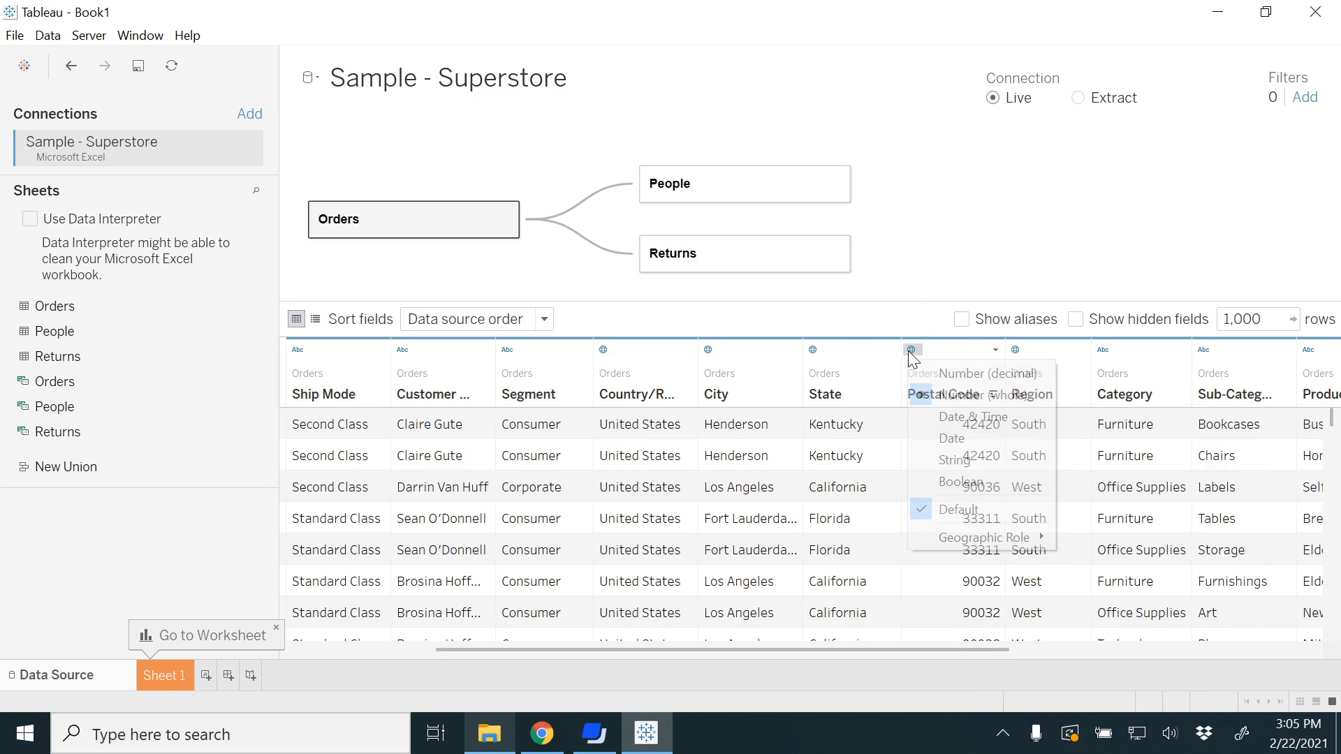
mouse_move(944, 537)
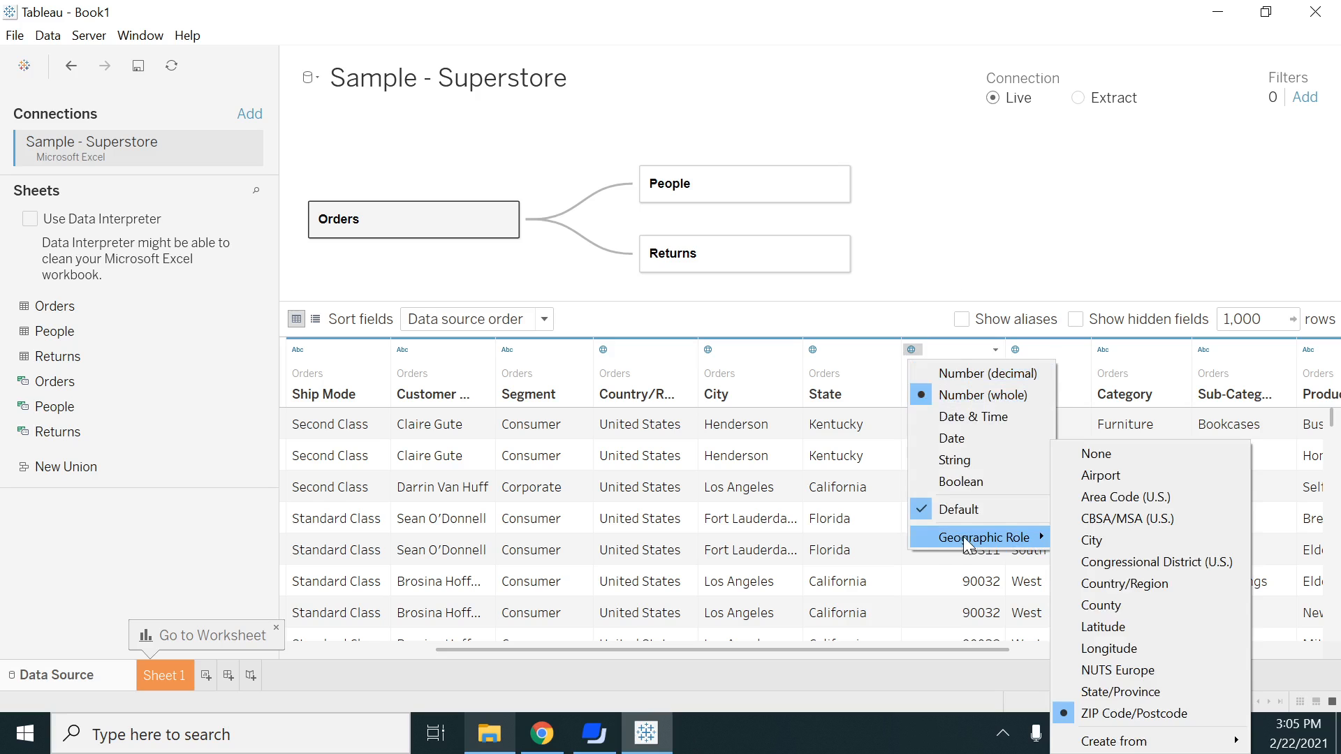
click(922, 272)
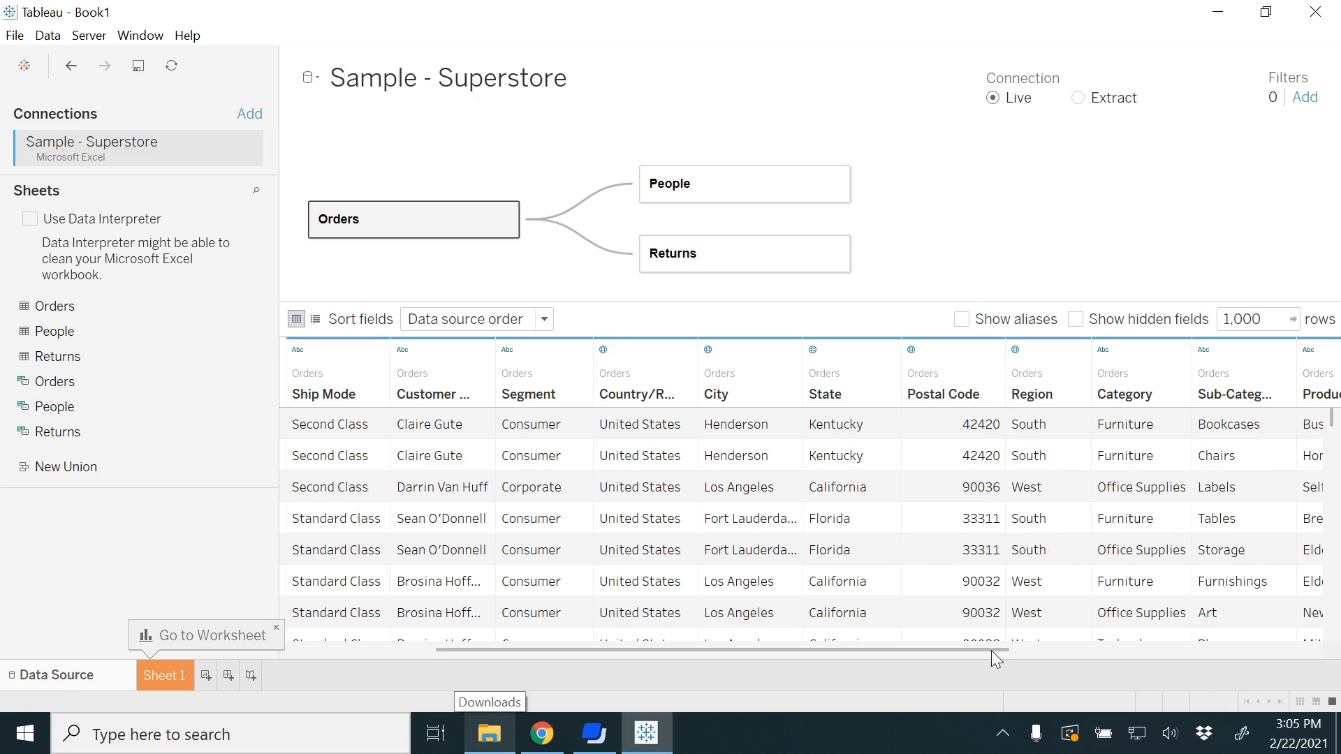
Check the data type and geographic role options of the Region column
scroll(1009, 648, right, 1)
click(912, 350)
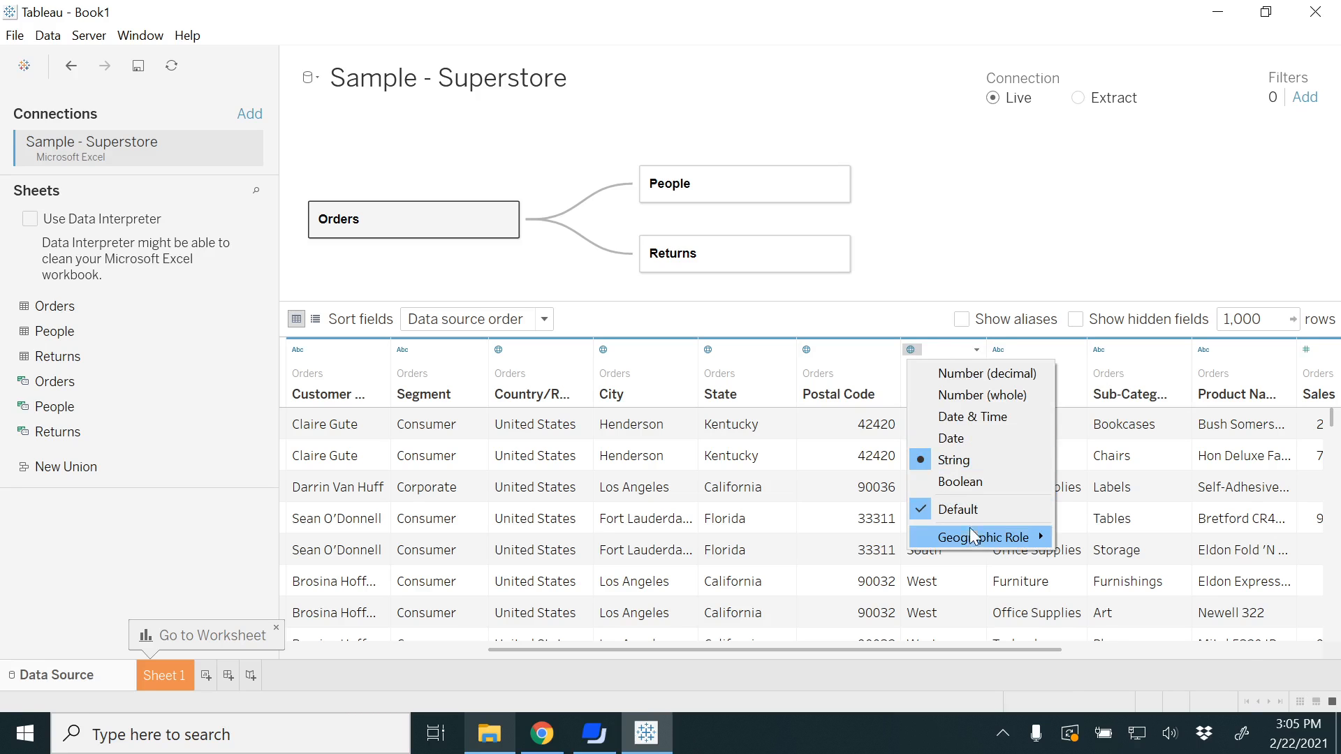
mouse_move(975, 539)
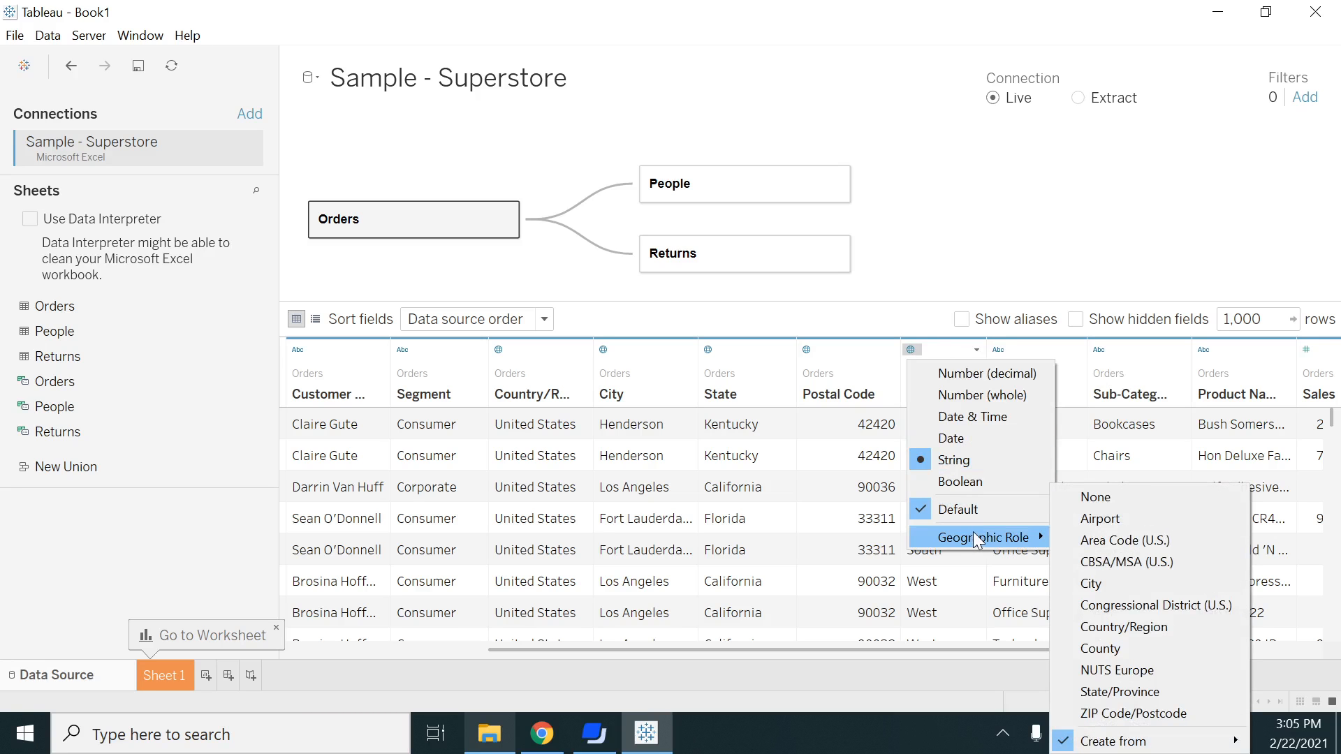
click(1002, 354)
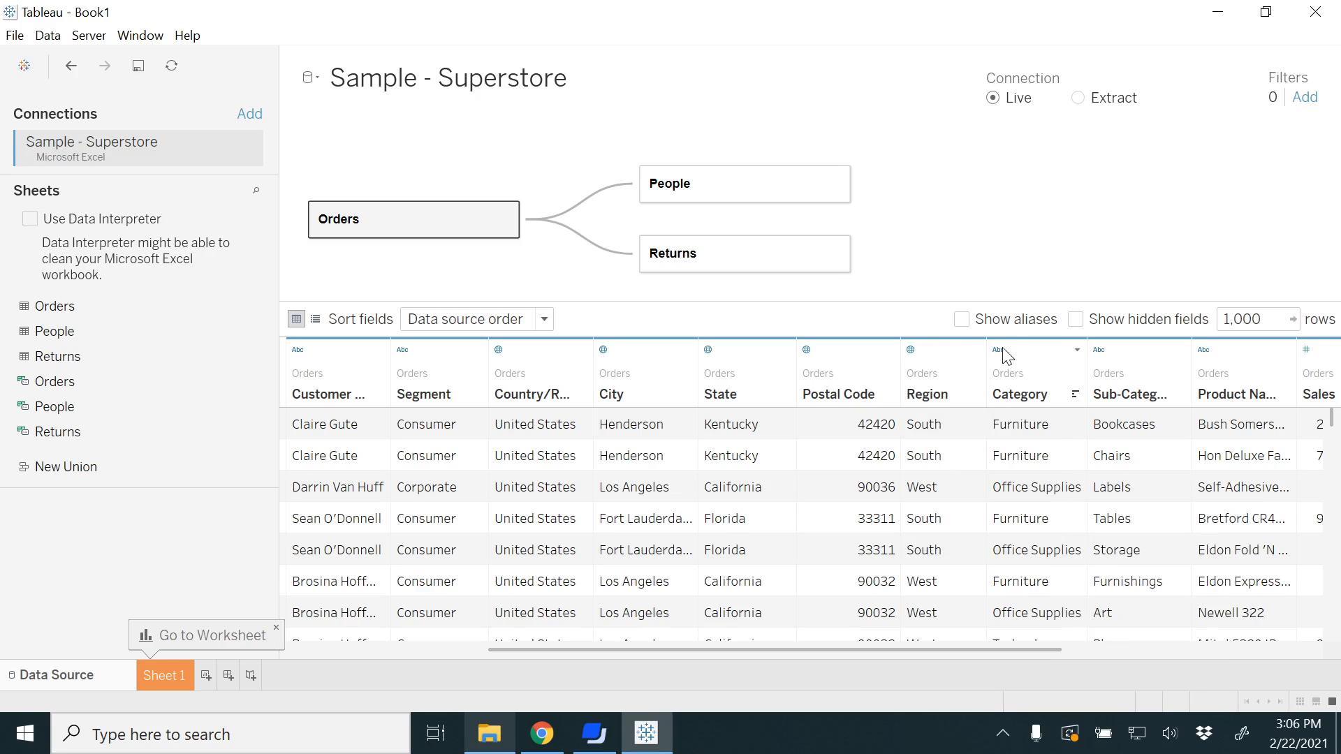
Check the data type options of the Category column
click(998, 352)
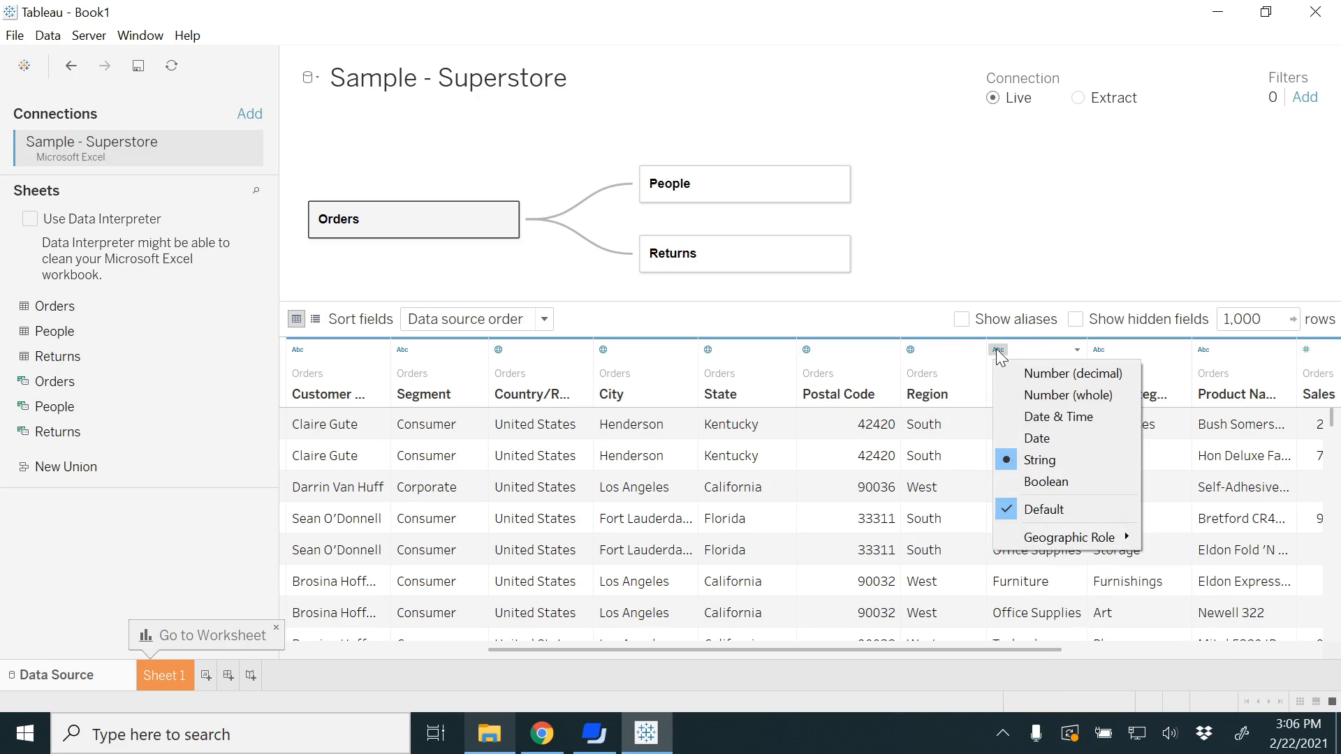
click(974, 198)
click(997, 350)
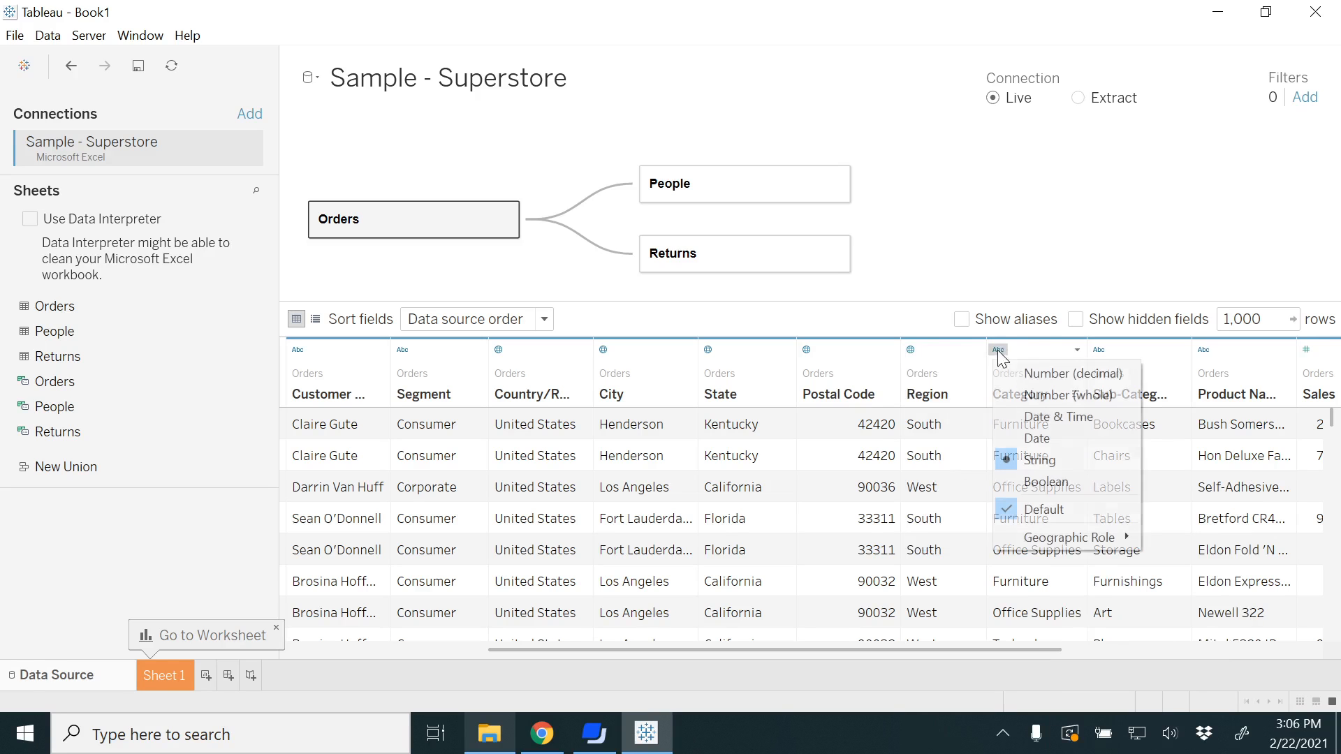
click(1010, 260)
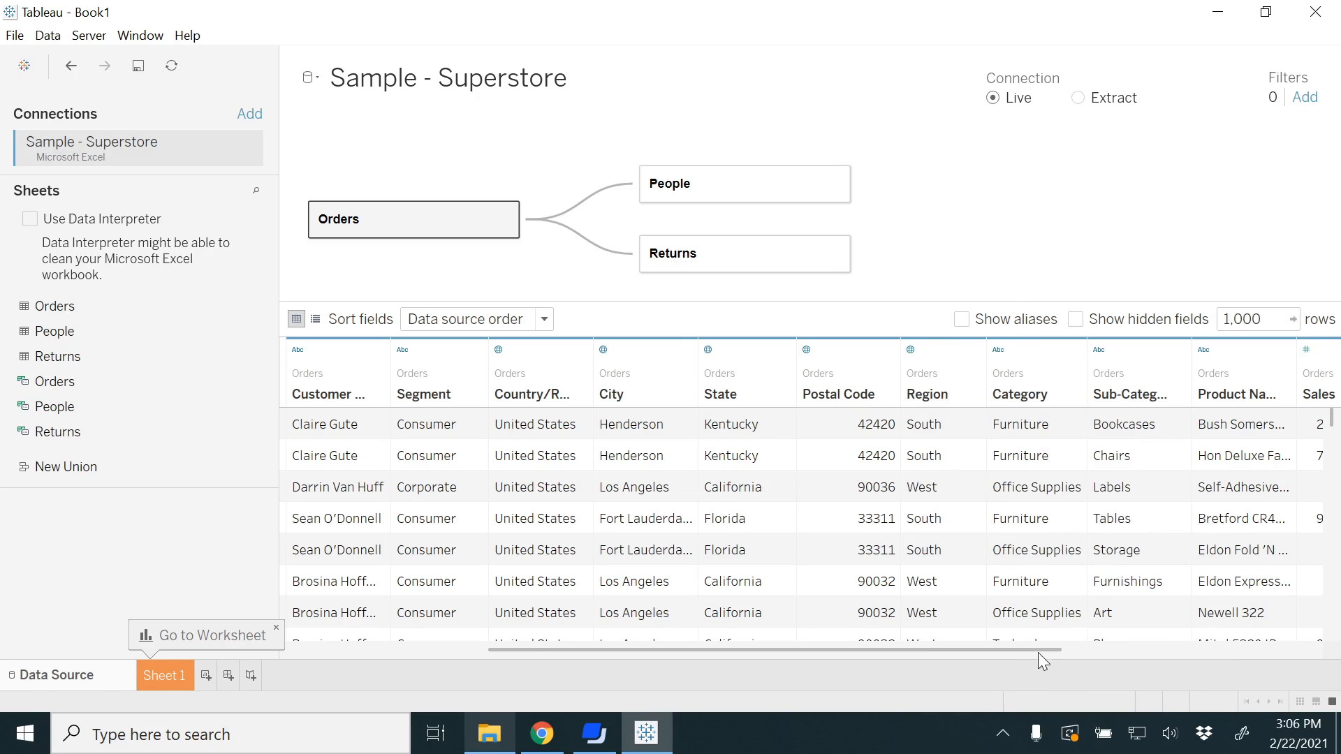
Check the numeric data types of the Sales and Quantity columns and view the last columns of the Orders table
drag(1037, 651, 1172, 652)
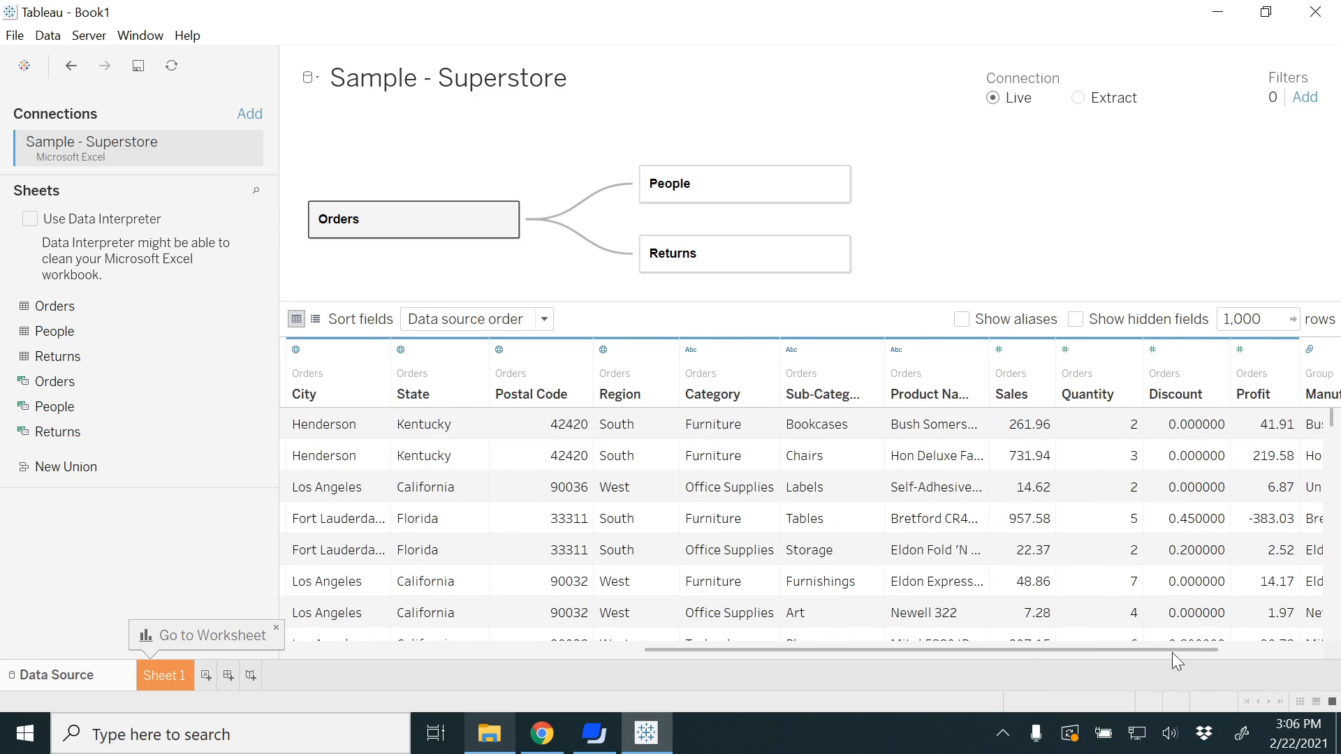
click(999, 350)
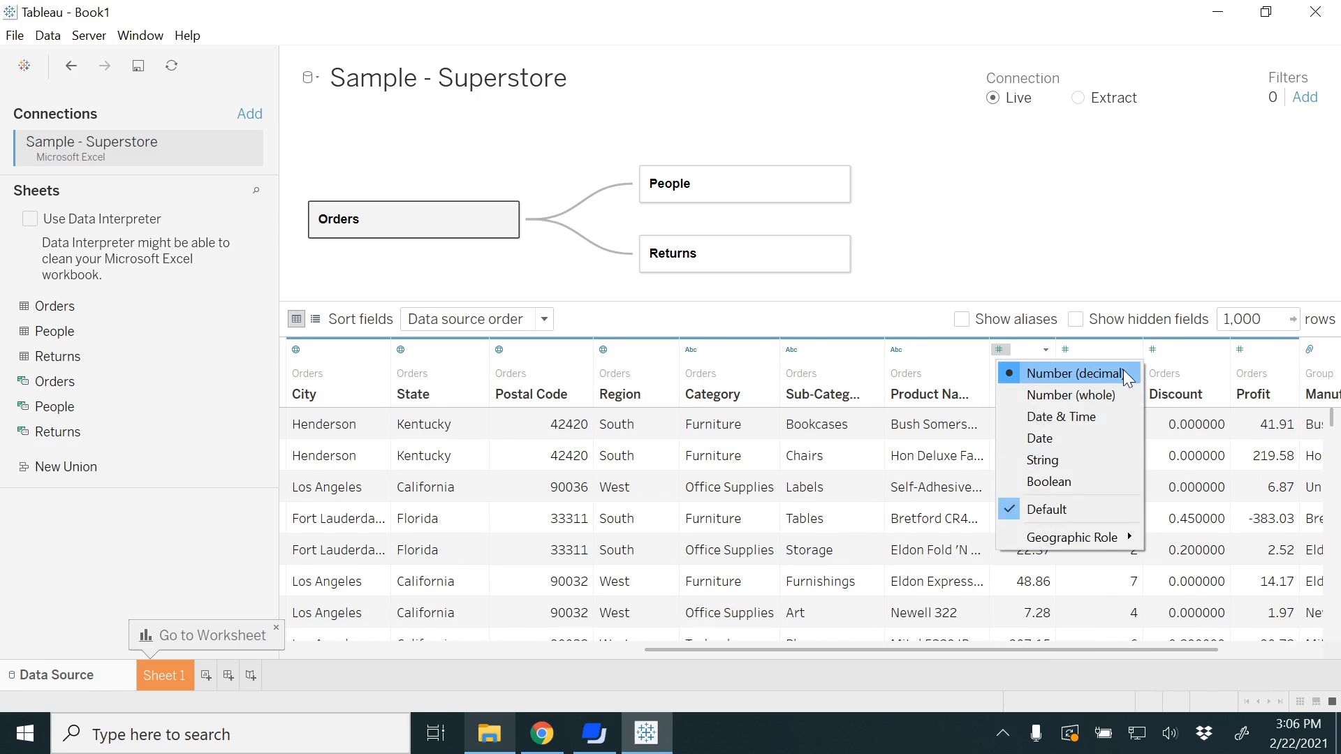
click(1078, 376)
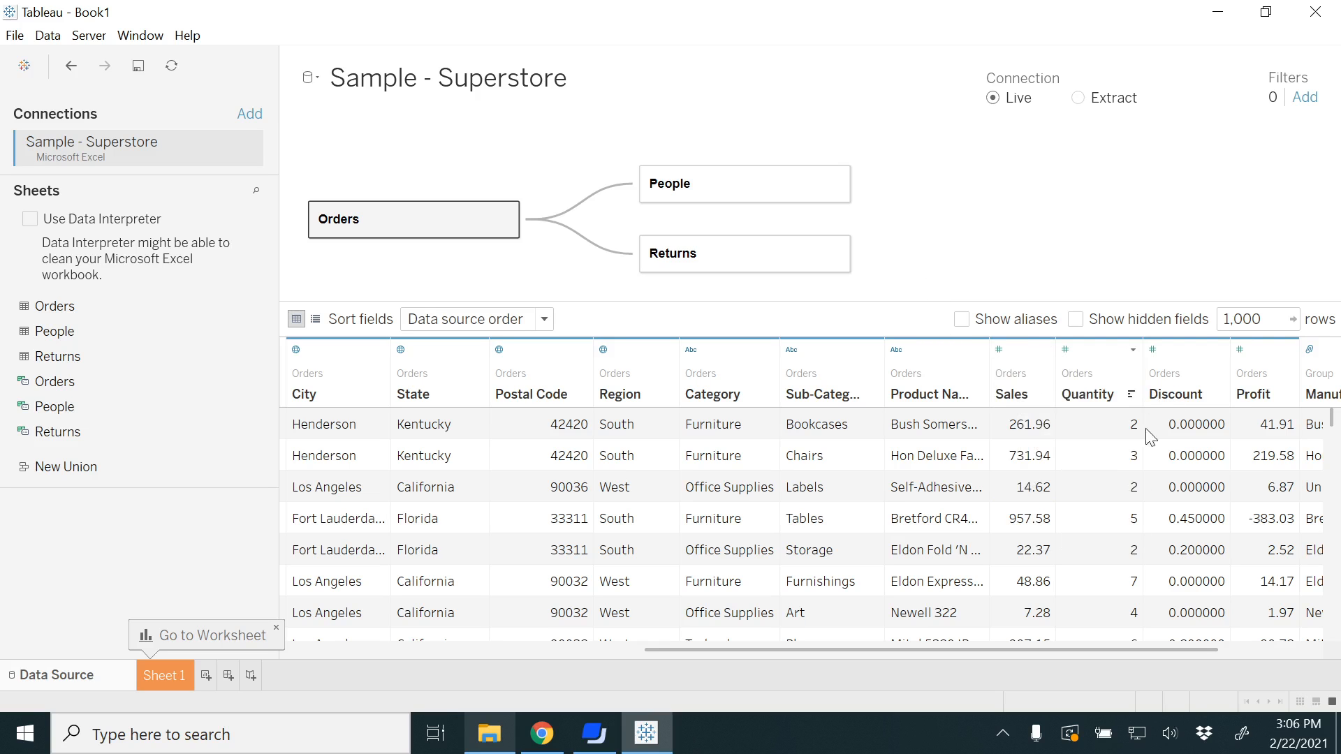
click(1066, 351)
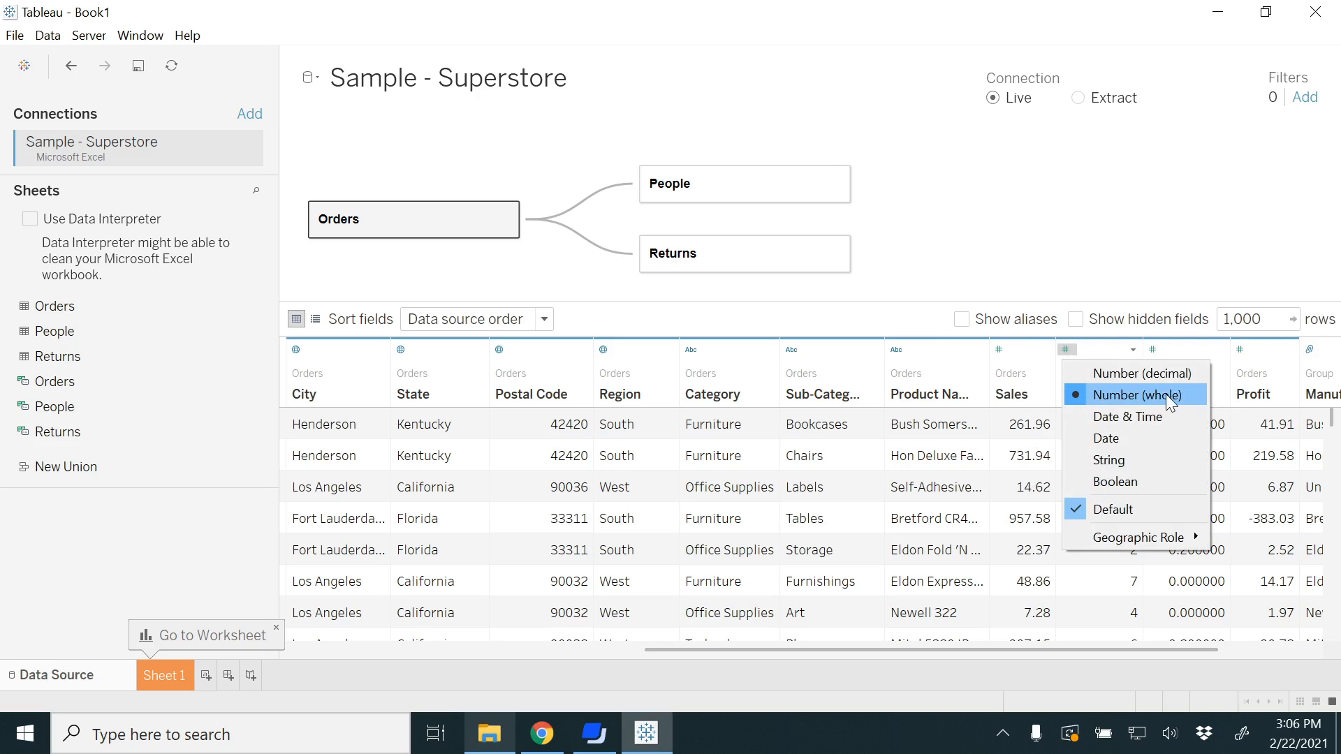
click(1028, 255)
drag(1115, 649, 1209, 650)
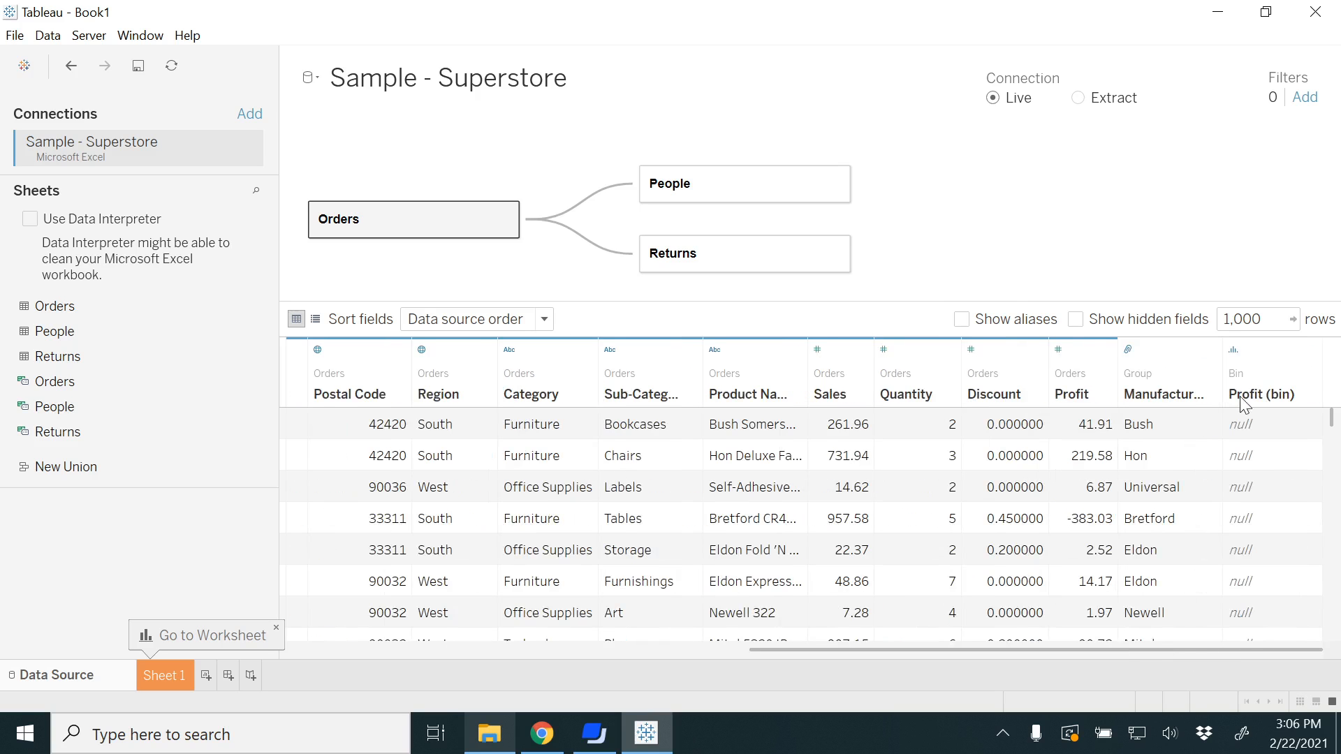